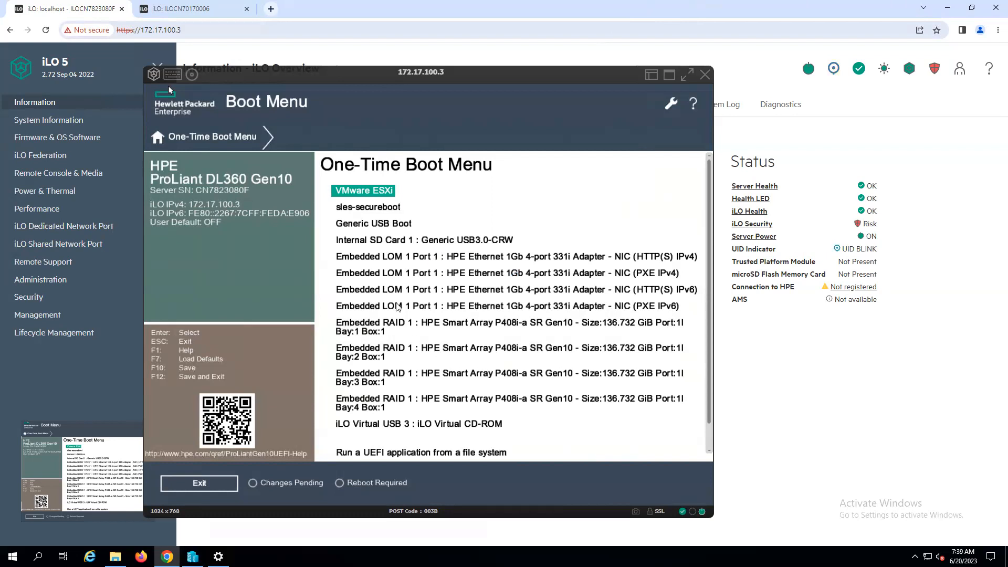
Step: Boot the DL360 once from the iLO Virtual USB 3 : iLO Virtual CD-ROM entry in the One-Time Boot Menu
{"action": "left_click", "coordinate": [442, 425]}
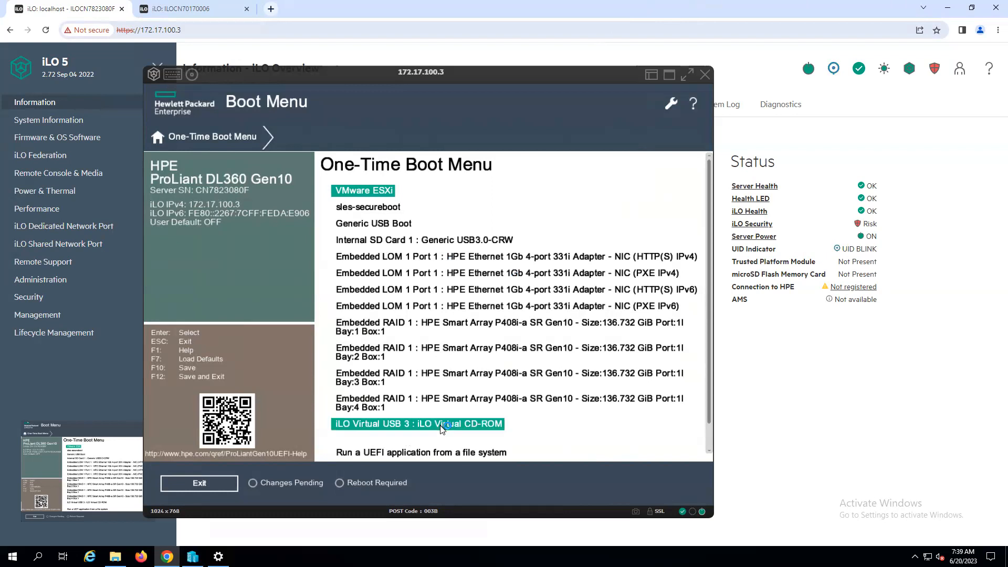
{"action": "mouse_move", "coordinate": [441, 426]}
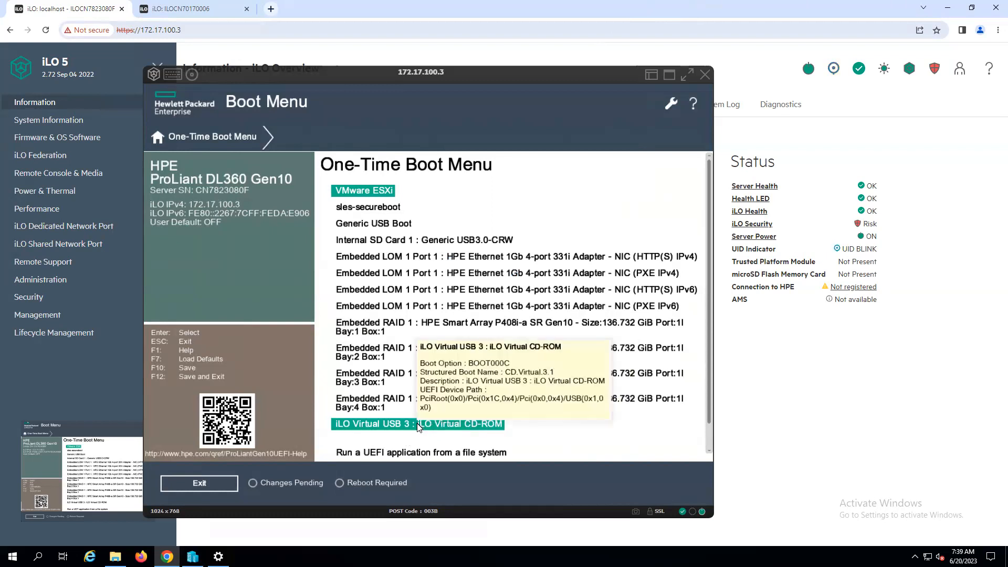
{"action": "left_click", "coordinate": [418, 425]}
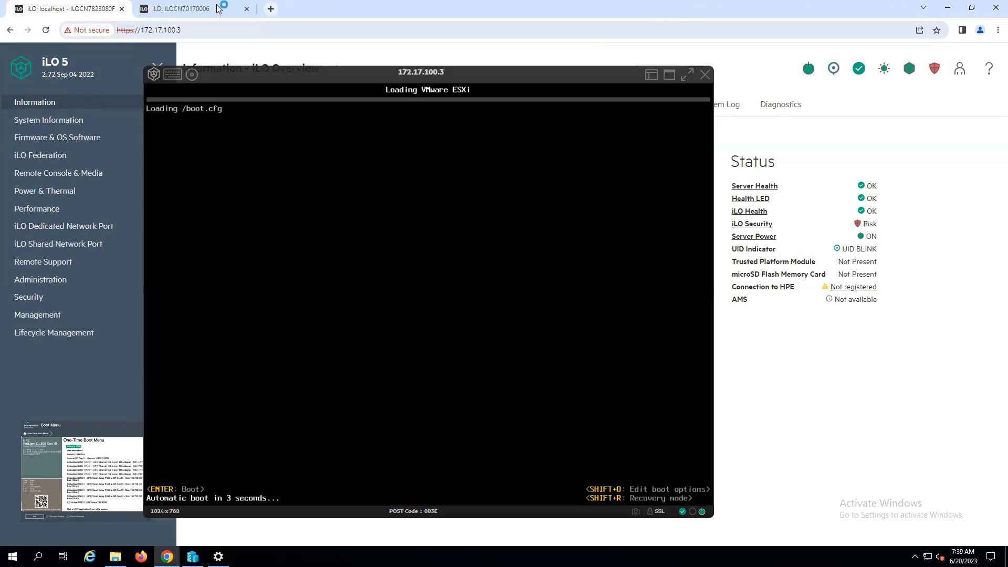
Step: Switch to the DL385 iLO tab and move its remote console window up and left
{"action": "key", "text": "ctrl+Tab"}
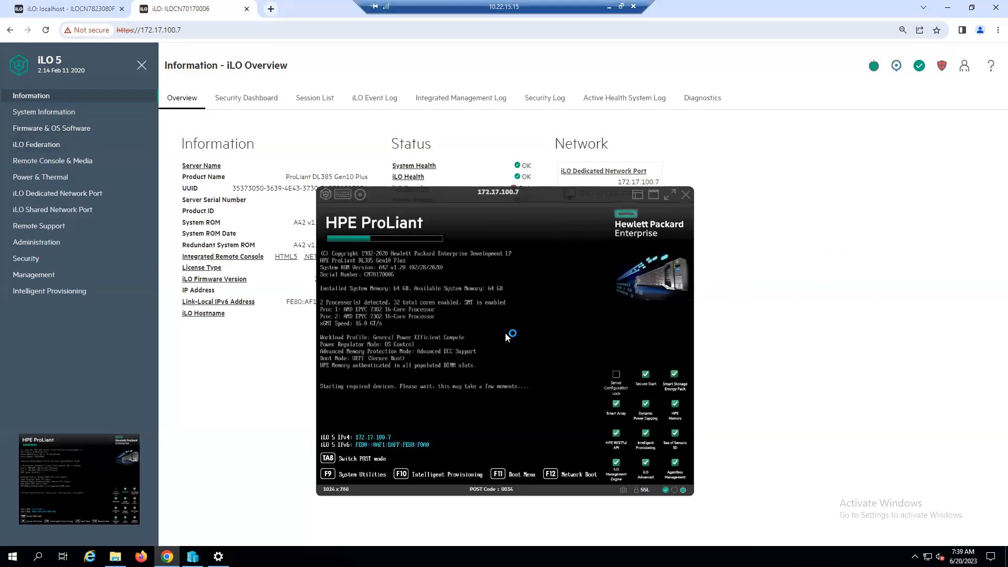
{"action": "left_click", "coordinate": [517, 476]}
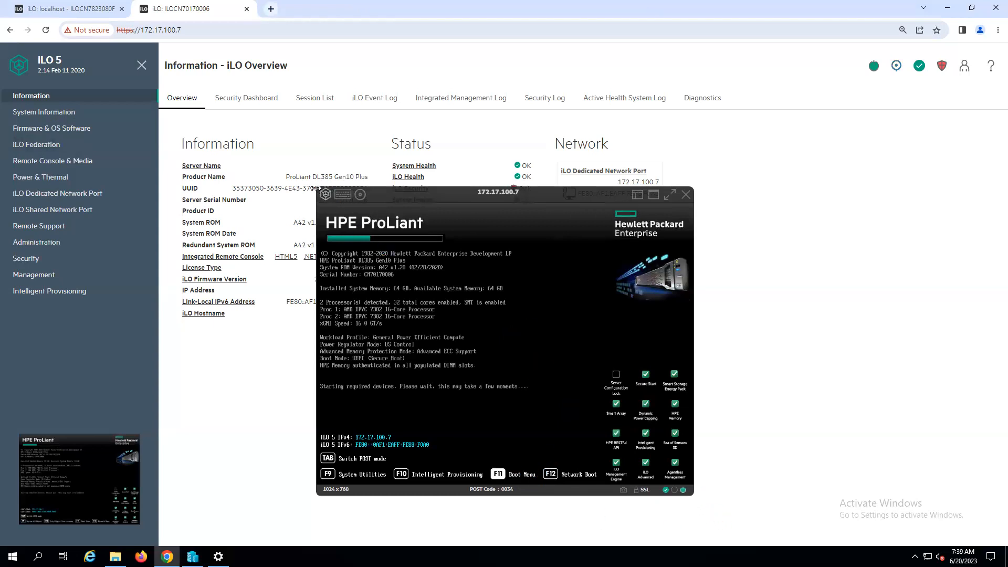
{"action": "left_click_drag", "start_coordinate": [189, 102], "coordinate": [144, 69]}
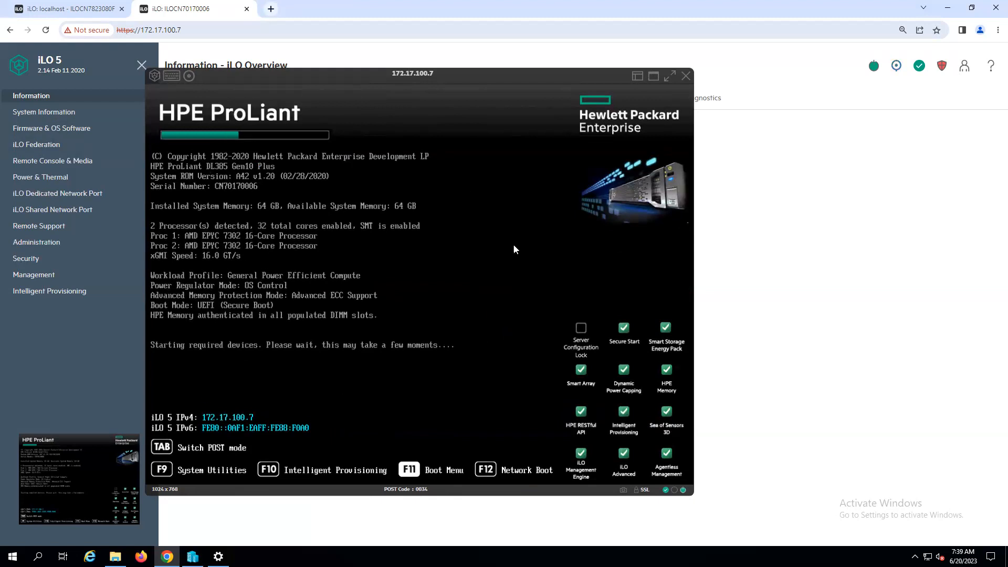
Step: Switch between the two iLO tabs to check each server's boot progress
{"action": "left_click", "coordinate": [82, 14]}
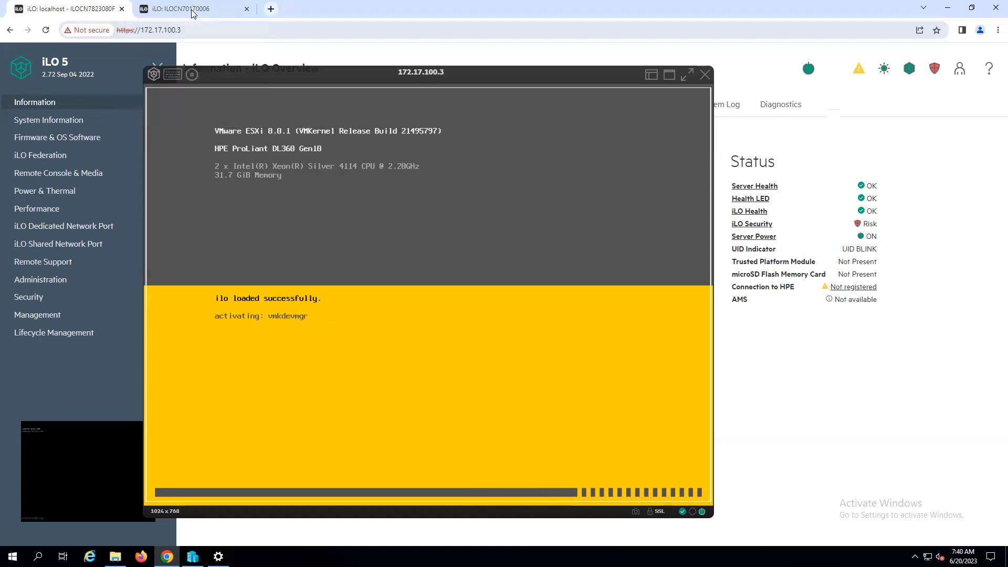
{"action": "left_click", "coordinate": [193, 14]}
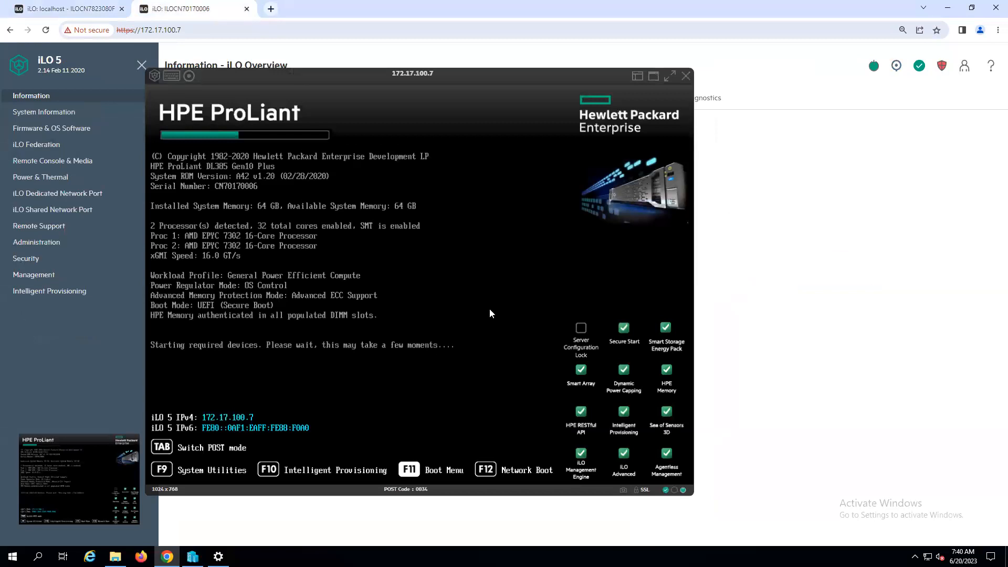
{"action": "left_click", "coordinate": [75, 10]}
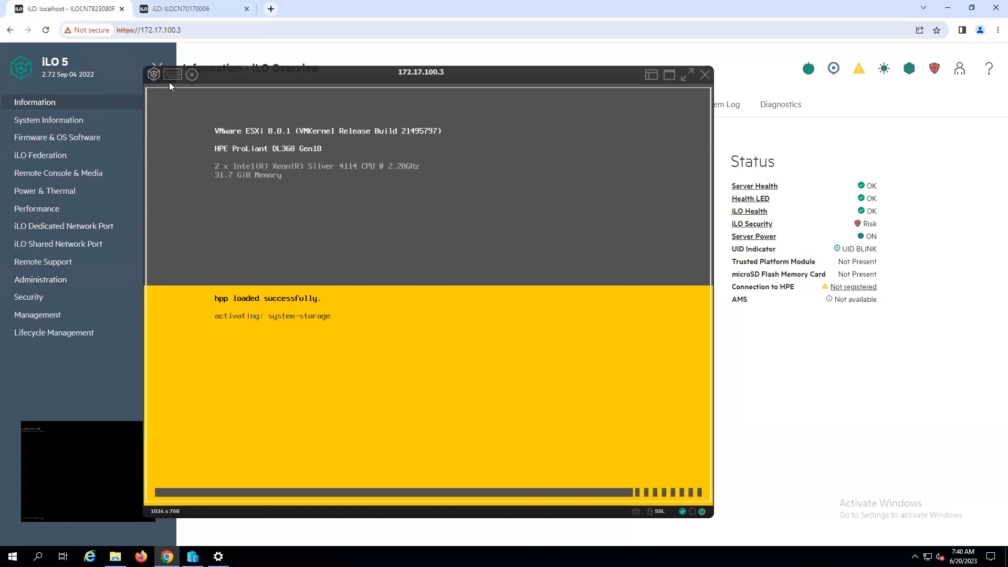
{"action": "left_click", "coordinate": [191, 74]}
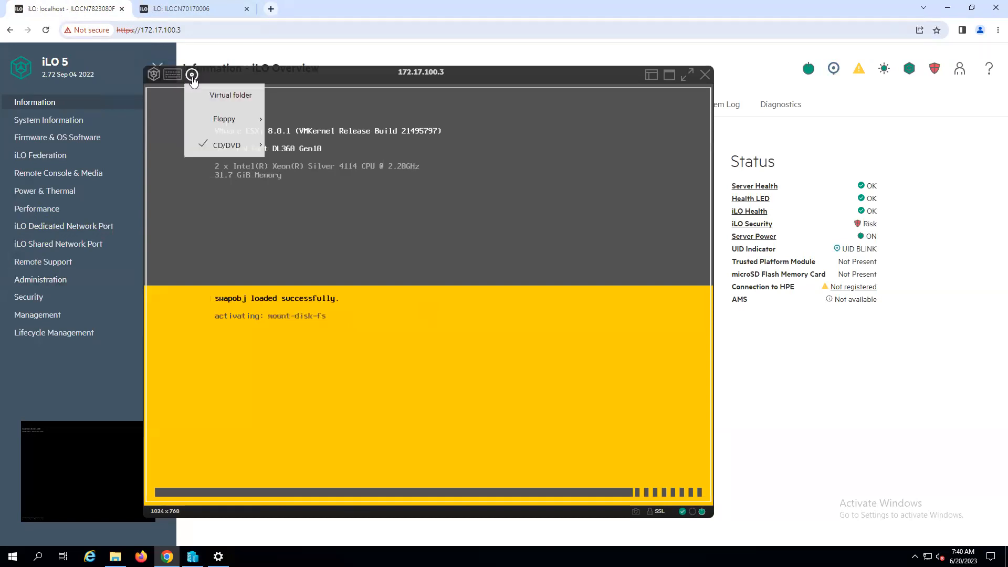
{"action": "left_click", "coordinate": [192, 75]}
{"action": "left_click", "coordinate": [154, 74]}
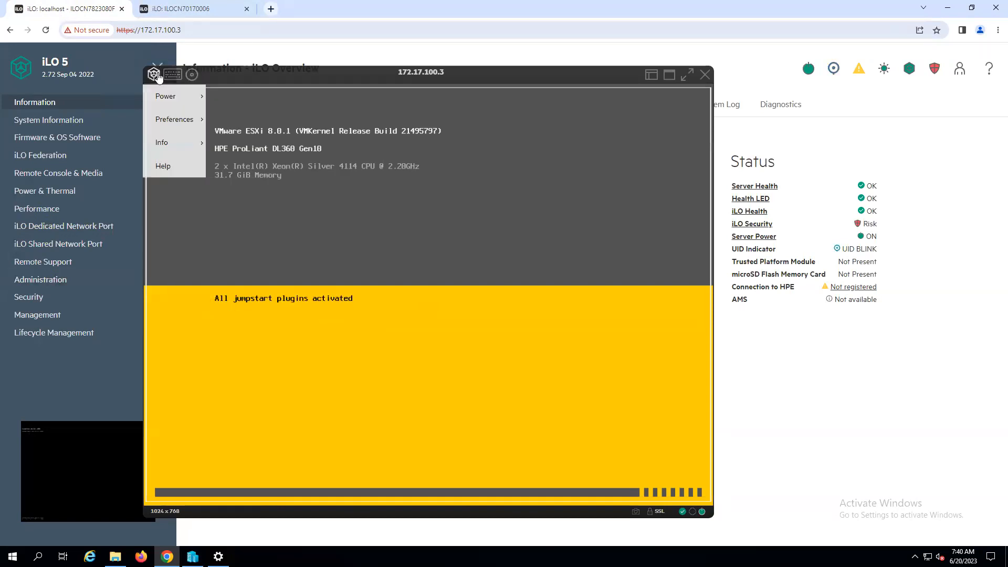
{"action": "left_click", "coordinate": [156, 75]}
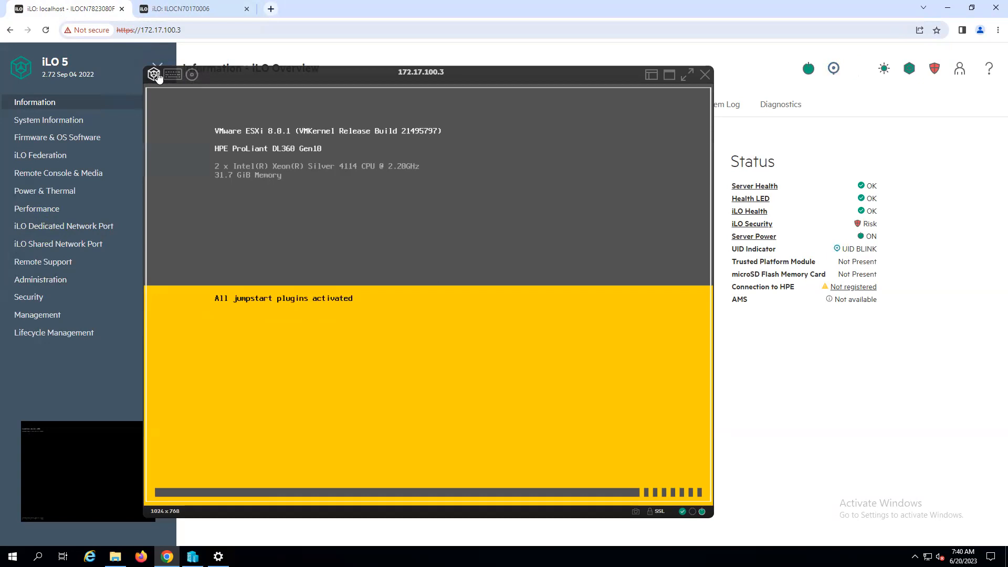
Step: Force eject the virtual CD/DVD media from the DL360 remote console
{"action": "left_click", "coordinate": [192, 75]}
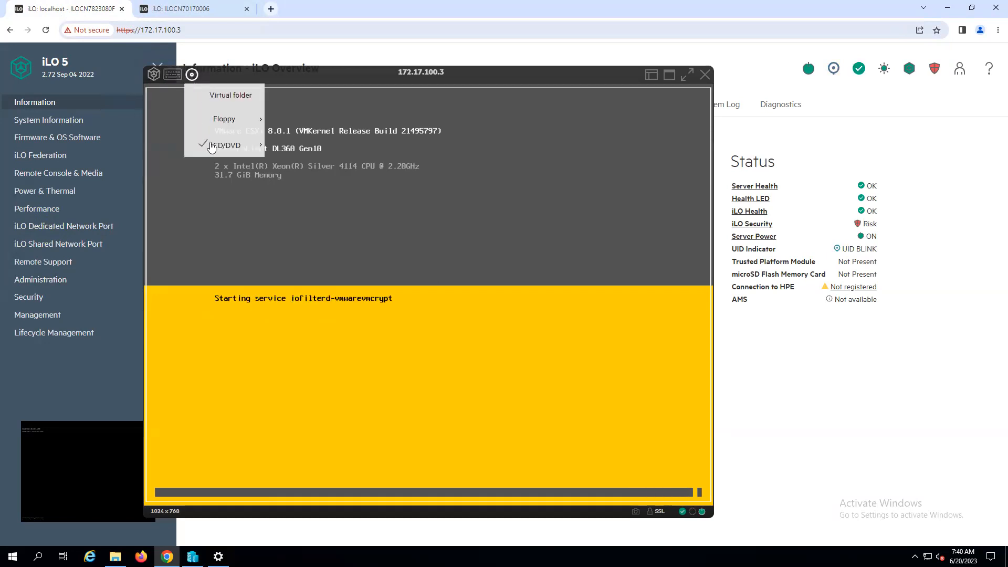
{"action": "mouse_move", "coordinate": [227, 145]}
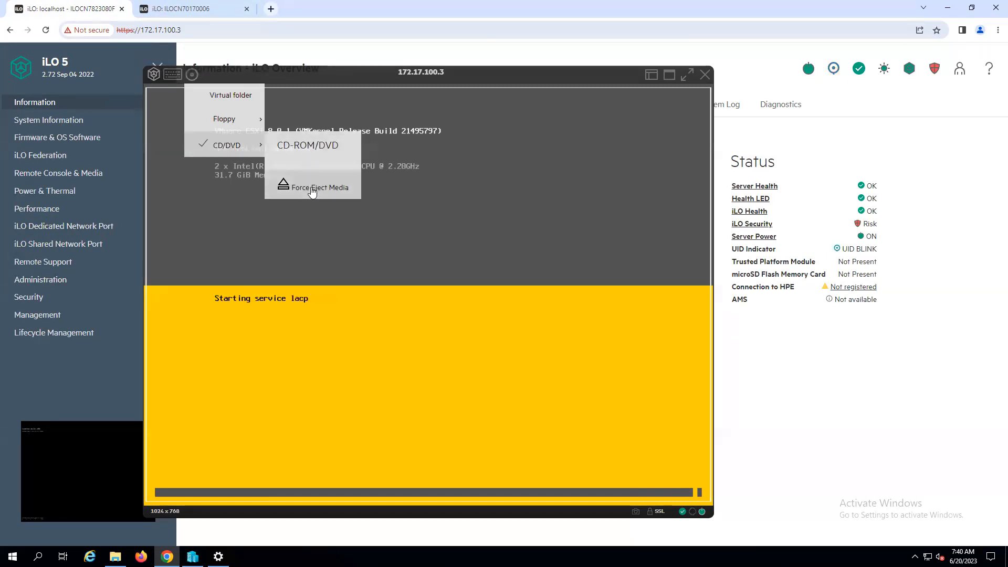
{"action": "left_click", "coordinate": [310, 150]}
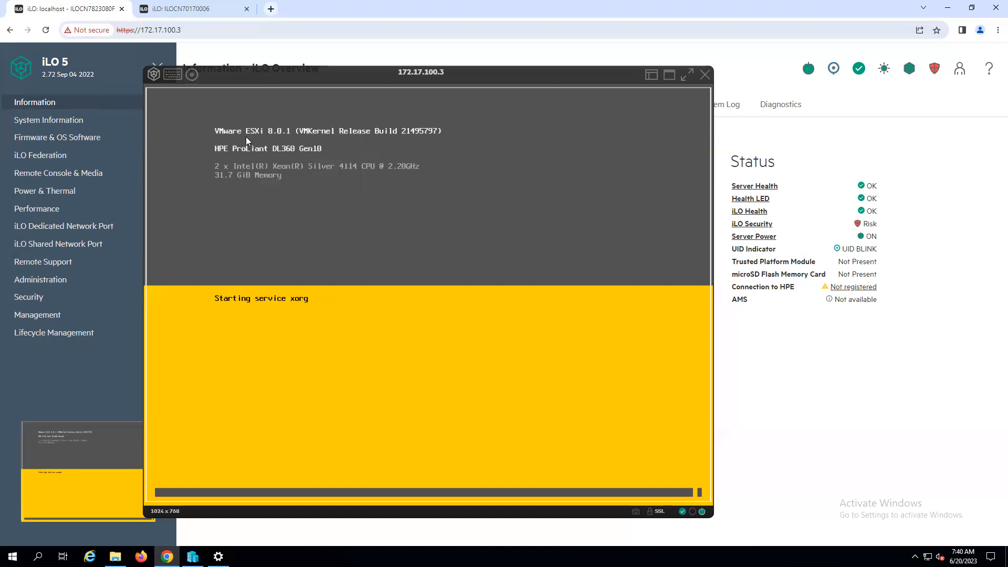
{"action": "left_click", "coordinate": [192, 75]}
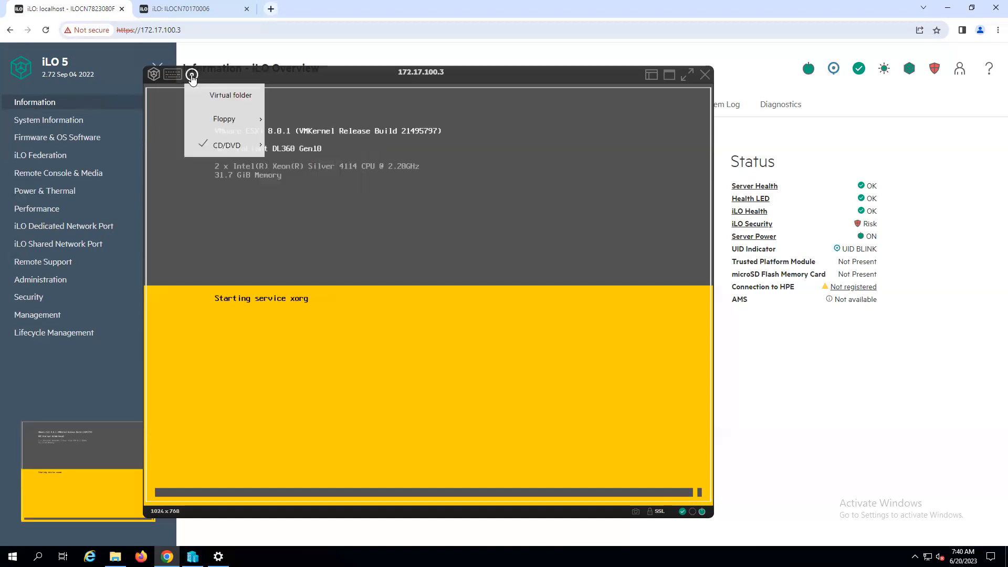
{"action": "left_click", "coordinate": [216, 145]}
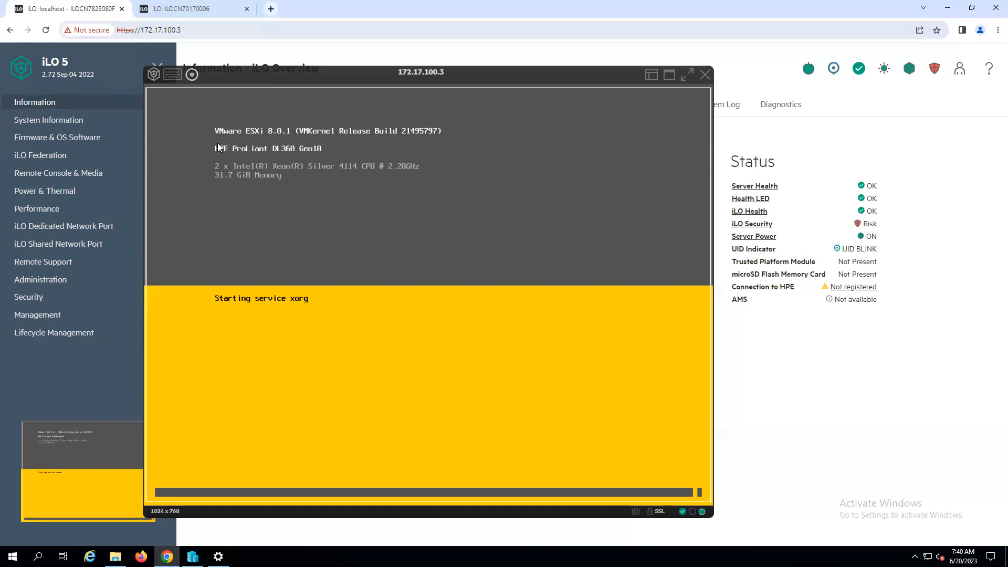
{"action": "left_click", "coordinate": [192, 75]}
{"action": "mouse_move", "coordinate": [221, 145]}
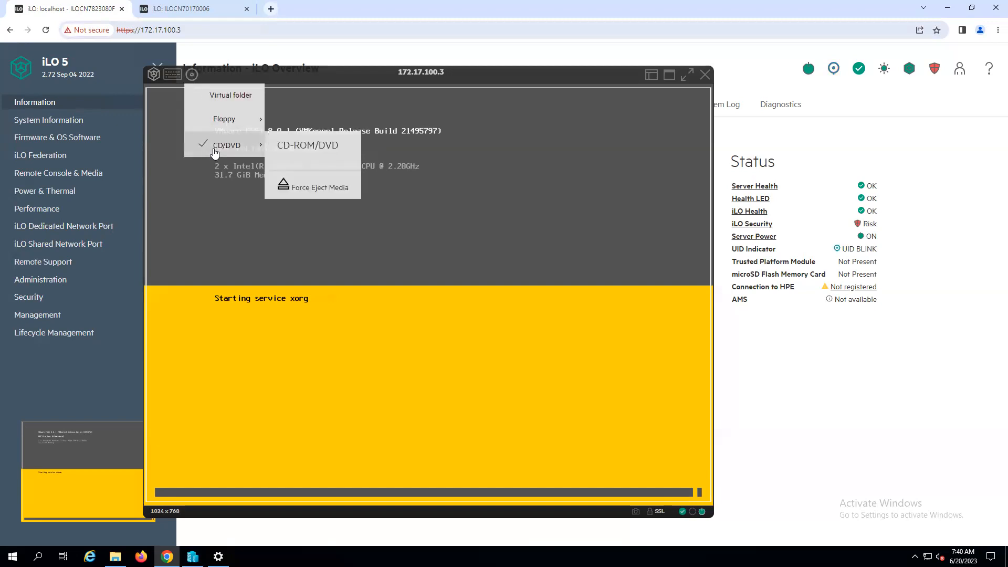
{"action": "left_click", "coordinate": [308, 194]}
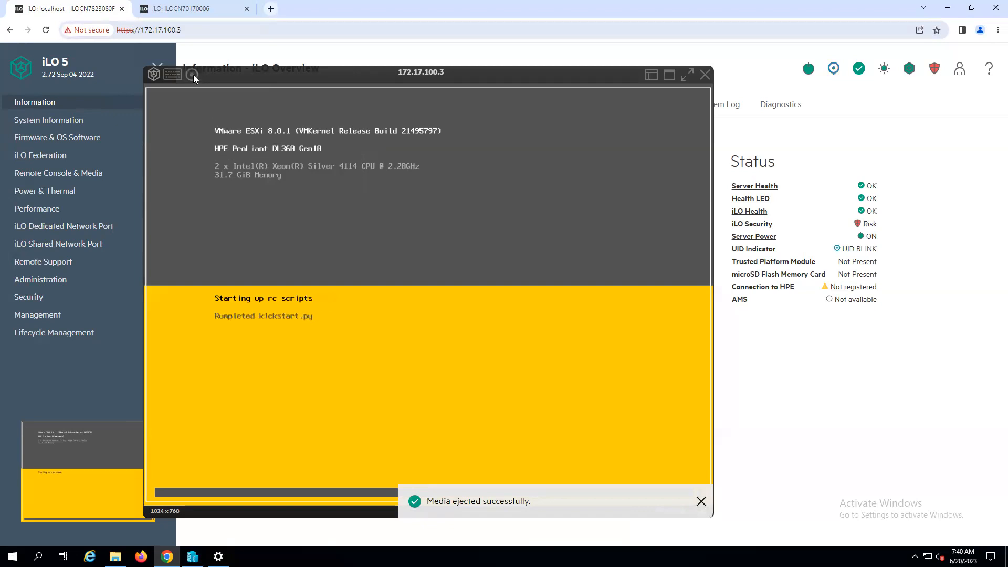
Step: Mount the local ISO VMware-ESXi-7.0.3-19899595-HPE-703.0.0.10.9.1.3-Jul2022 as the console's virtual CD/DVD
{"action": "mouse_move", "coordinate": [192, 75]}
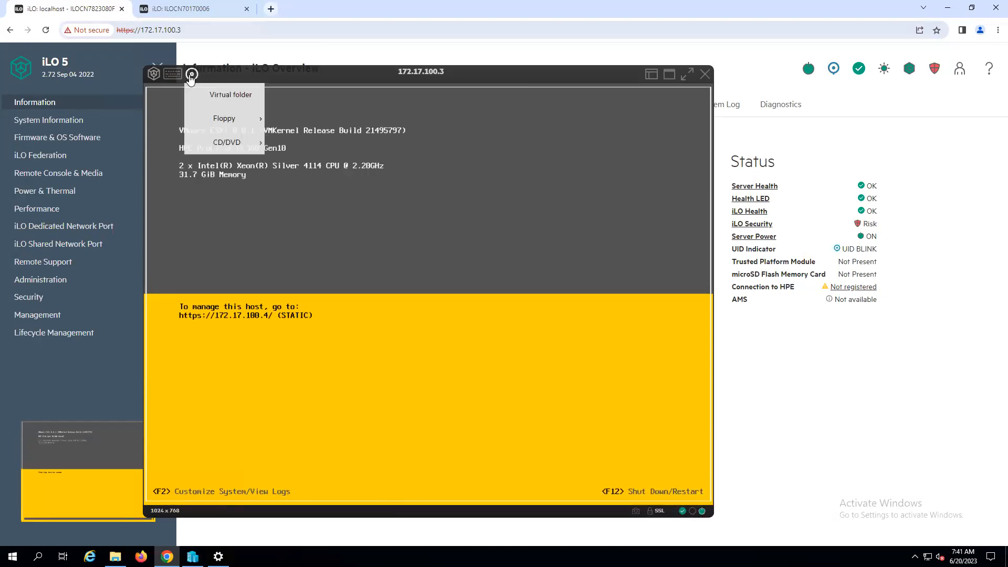
{"action": "mouse_move", "coordinate": [231, 142]}
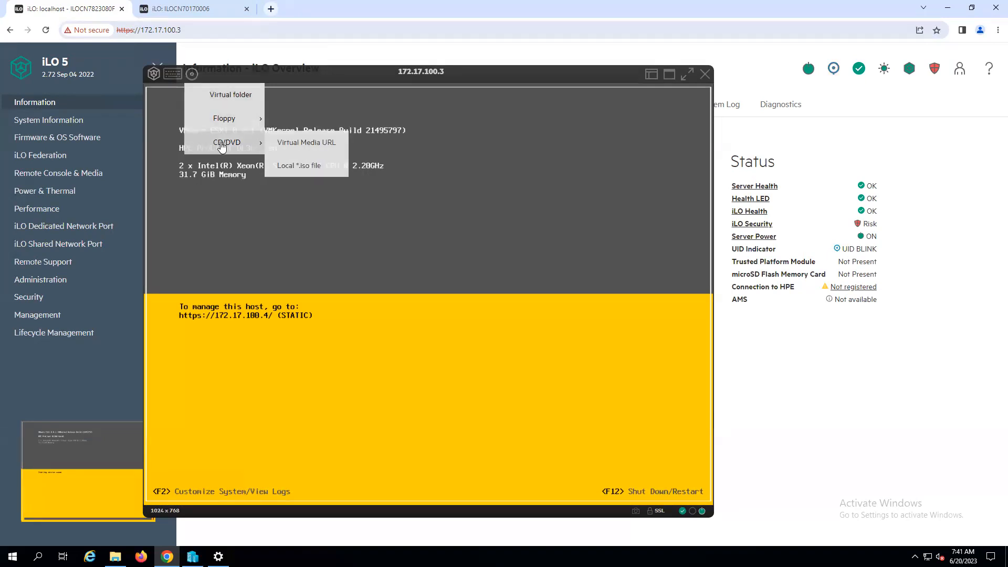
{"action": "left_click", "coordinate": [294, 167]}
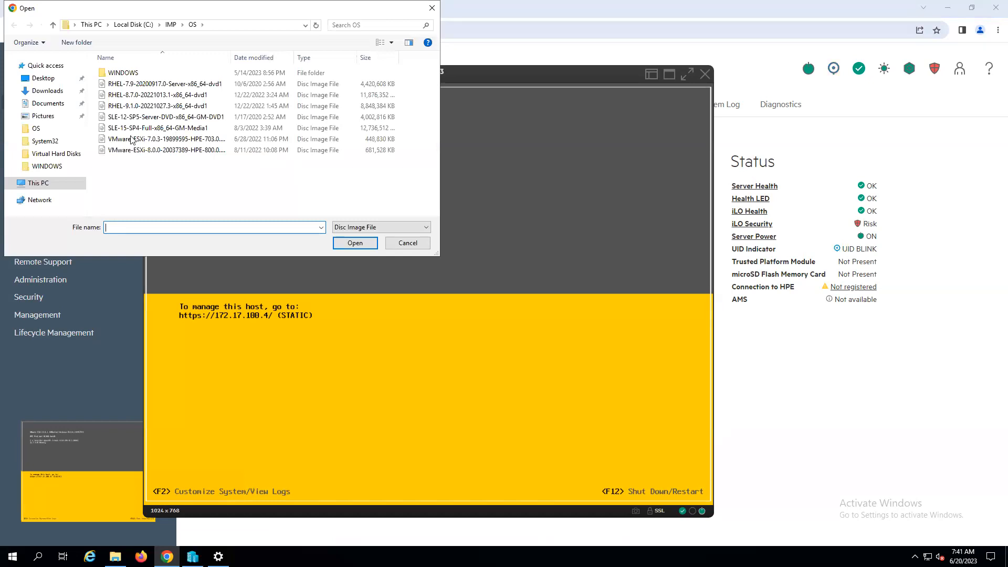
{"action": "left_click", "coordinate": [127, 139]}
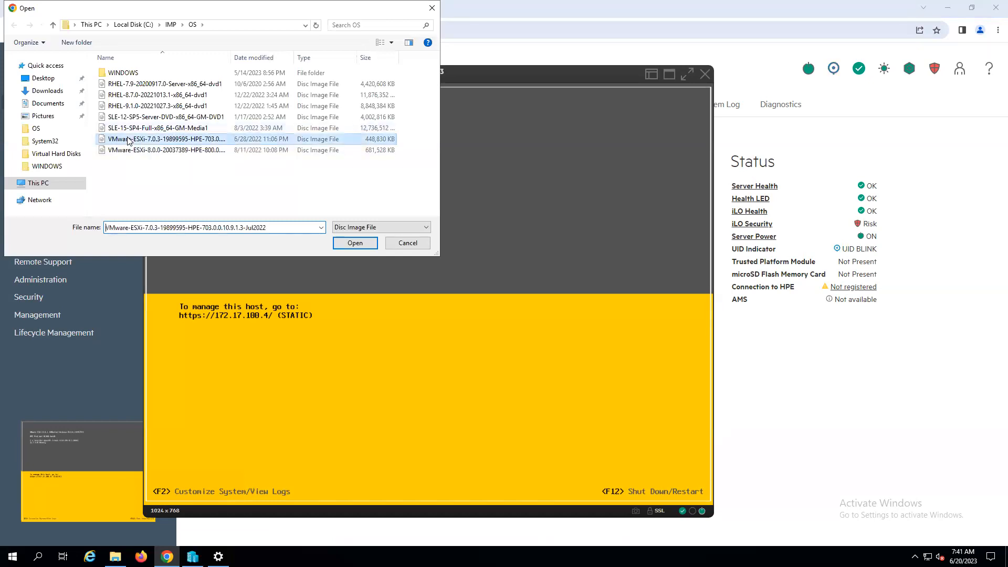
{"action": "left_click", "coordinate": [364, 244]}
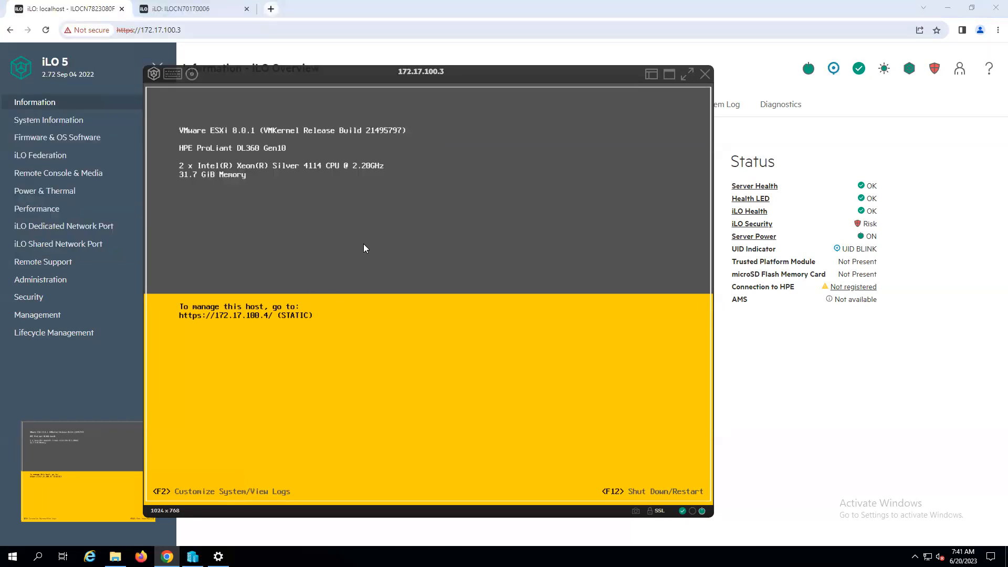
Step: Cold boot the DL360 server from the console's power options and confirm
{"action": "left_click", "coordinate": [156, 72]}
{"action": "left_click", "coordinate": [169, 99]}
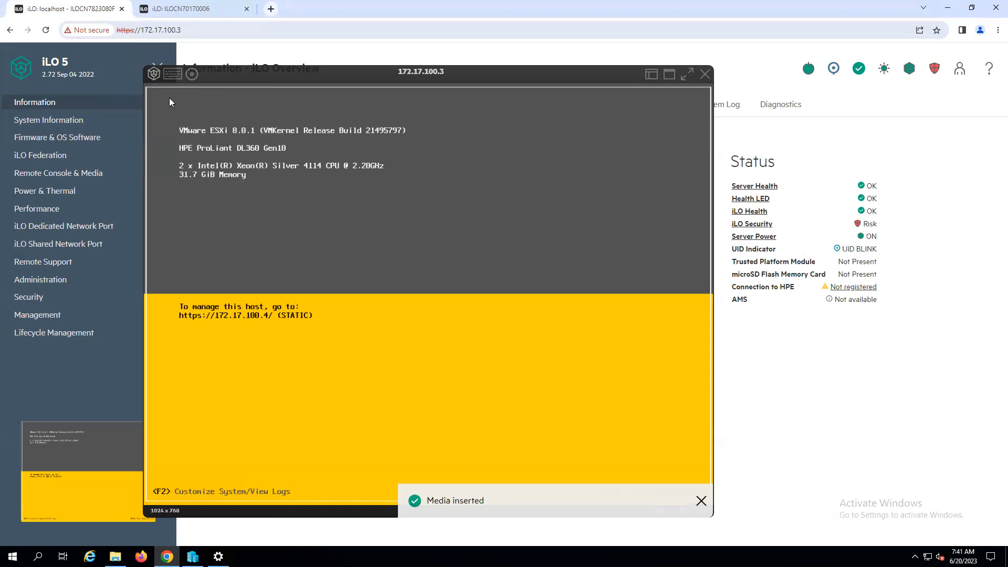
{"action": "left_click", "coordinate": [153, 73]}
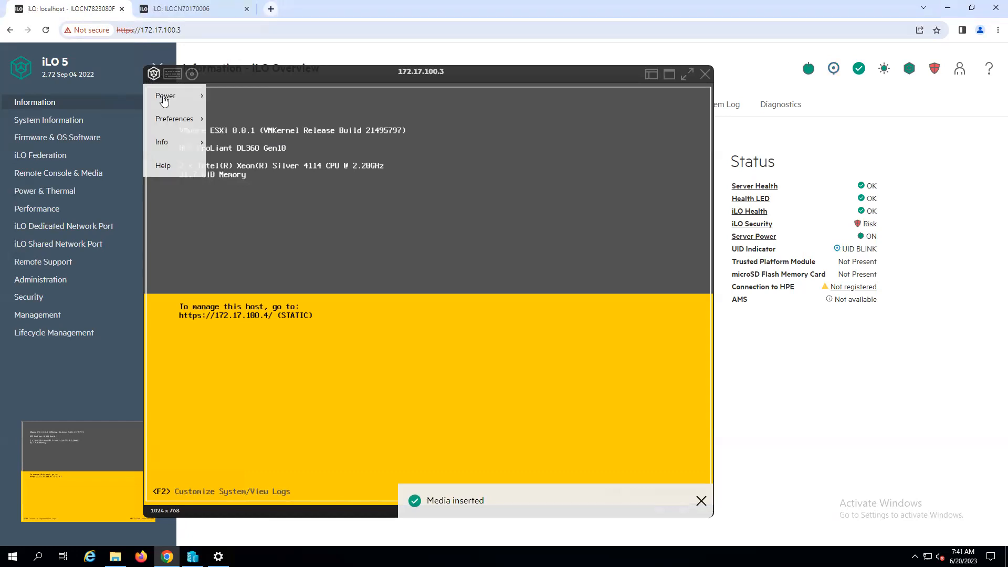
{"action": "mouse_move", "coordinate": [165, 100]}
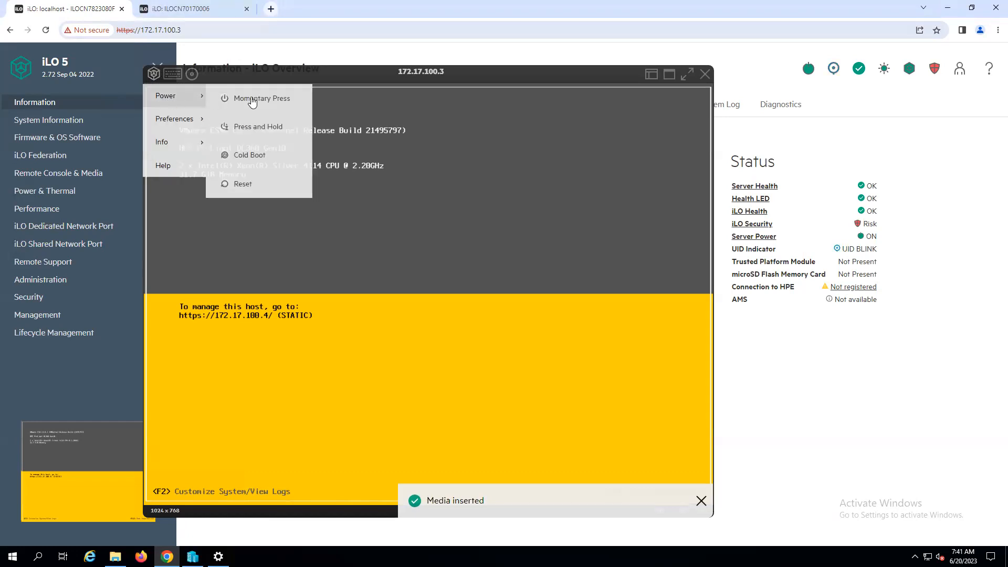
{"action": "left_click", "coordinate": [254, 157]}
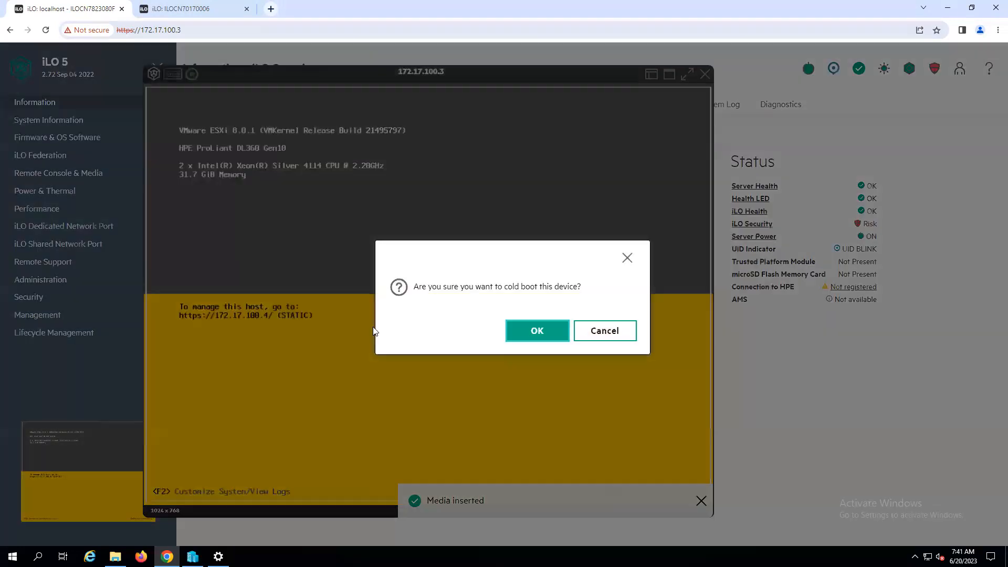
{"action": "left_click", "coordinate": [537, 331]}
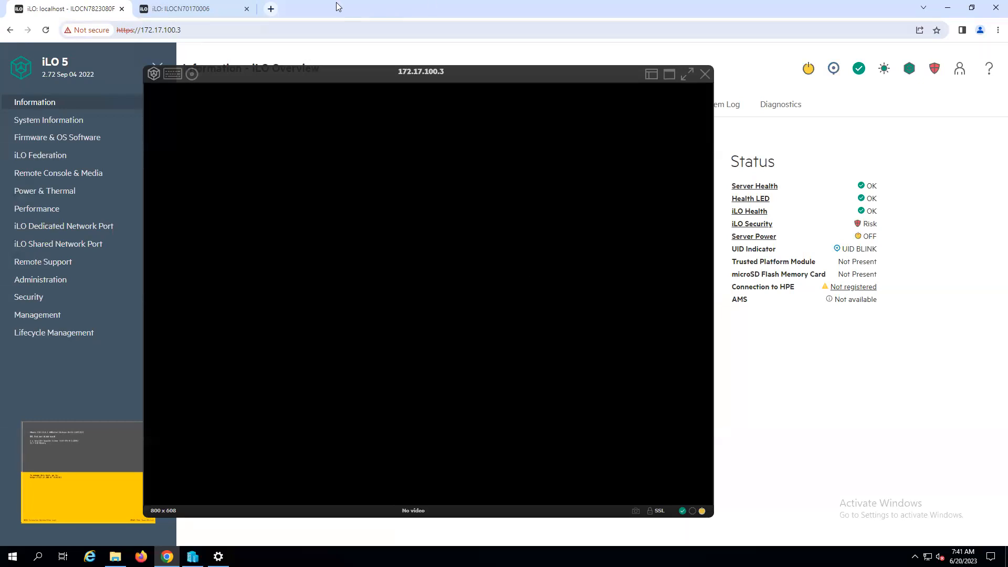
Step: Enter System Utilities during POST on both the DL385 and DL360 servers
{"action": "left_click", "coordinate": [190, 10]}
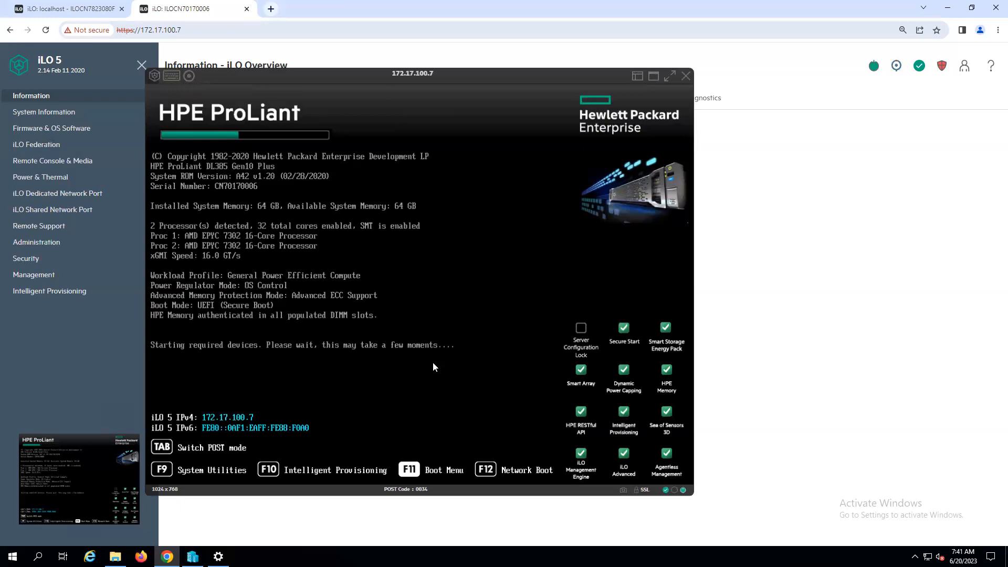
{"action": "key", "text": "F9"}
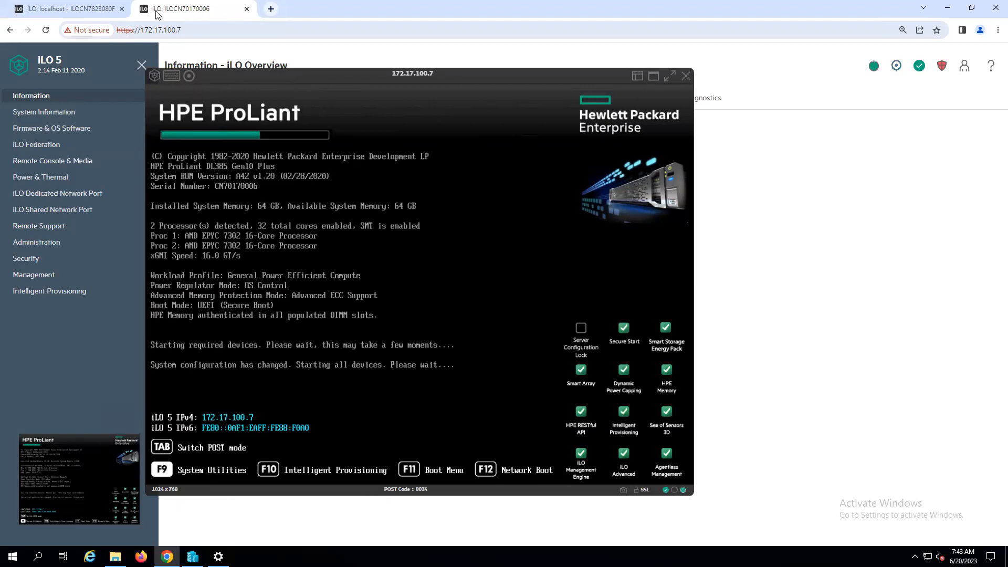
{"action": "left_click", "coordinate": [60, 6]}
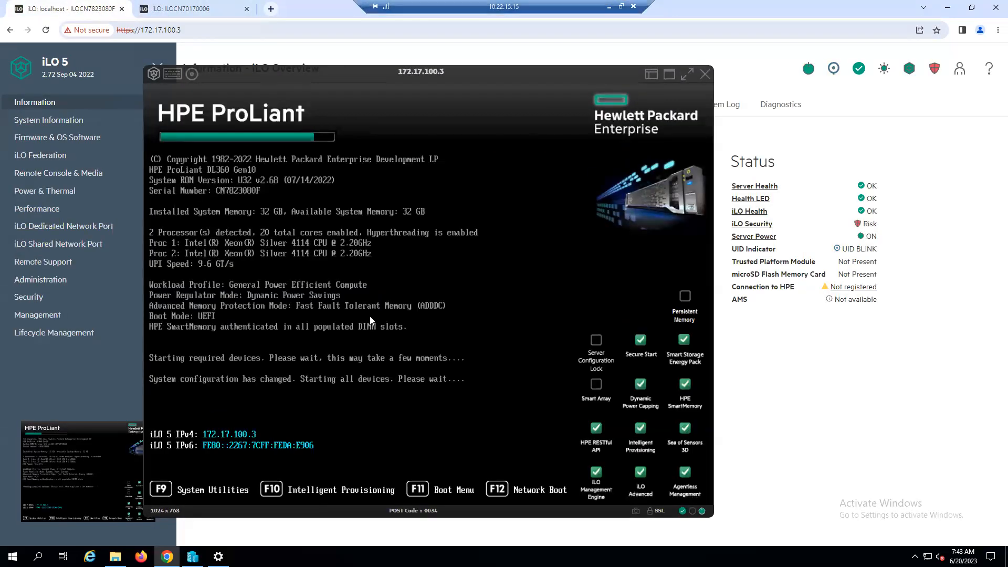
{"action": "key", "text": "F9"}
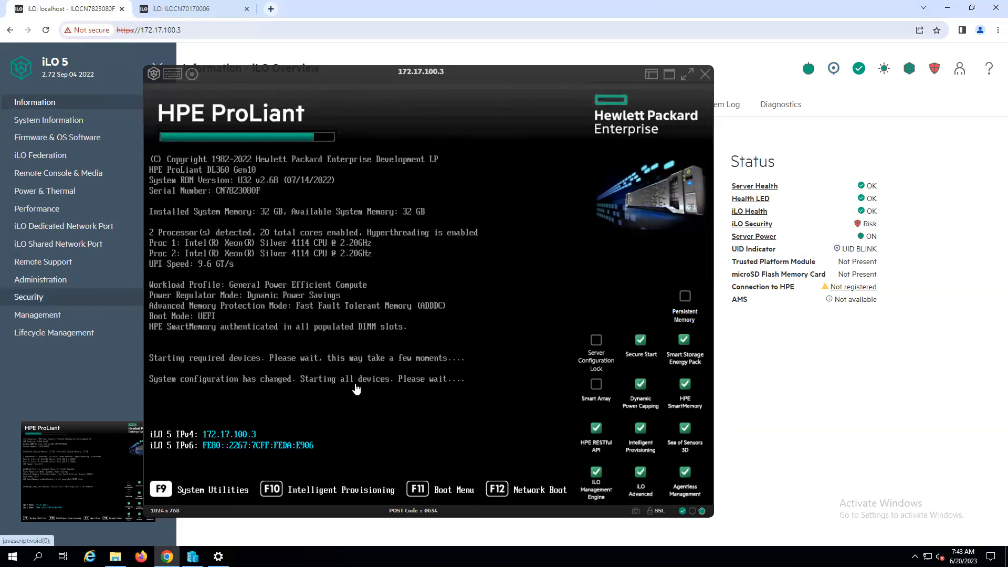
{"action": "left_click", "coordinate": [189, 8]}
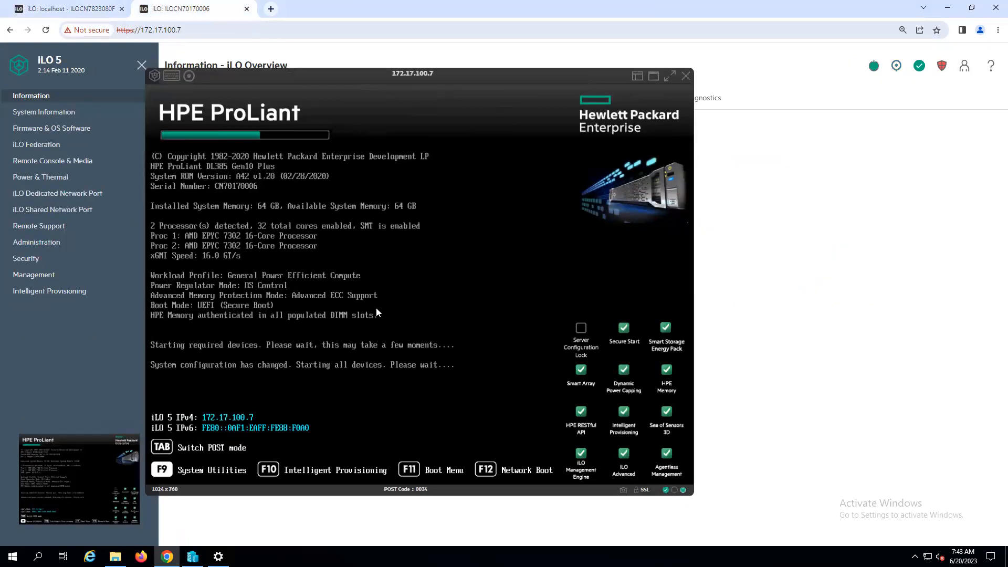
{"action": "left_click", "coordinate": [68, 8]}
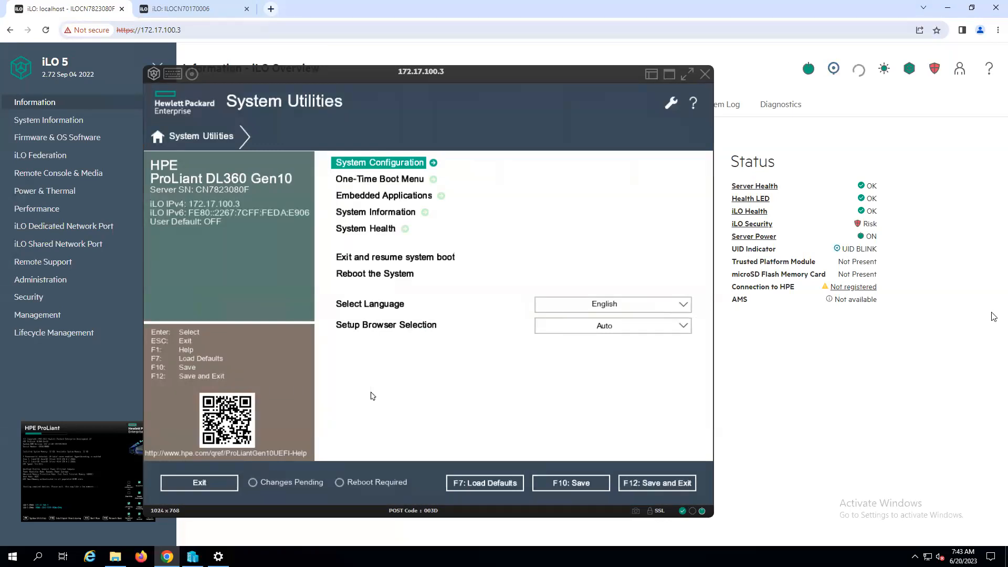
Step: Create a new array on the HPE Smart Array P408i-a SR Gen10 controller using all four 146.815 GB SAS drives
{"action": "left_click", "coordinate": [393, 164]}
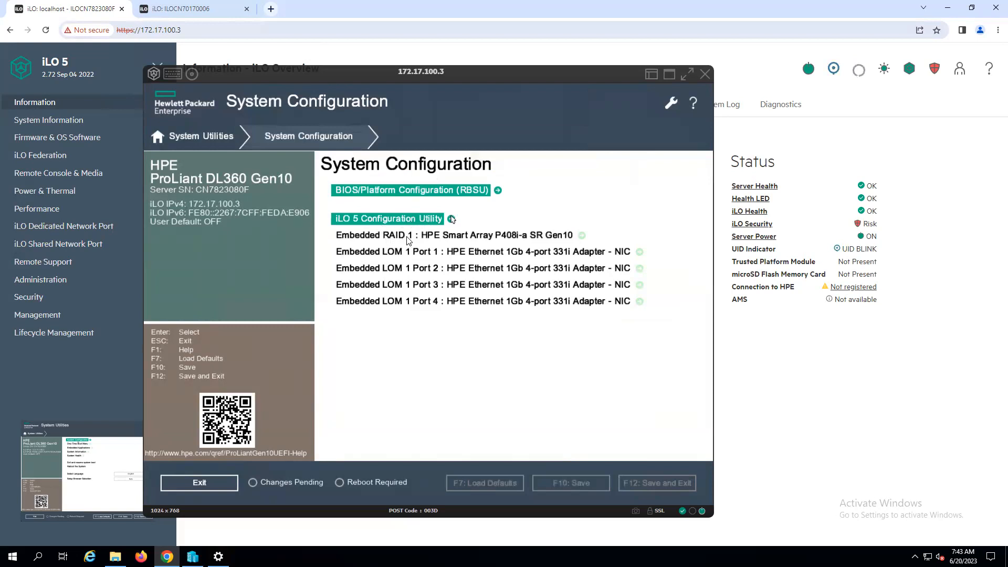
{"action": "left_click", "coordinate": [461, 235]}
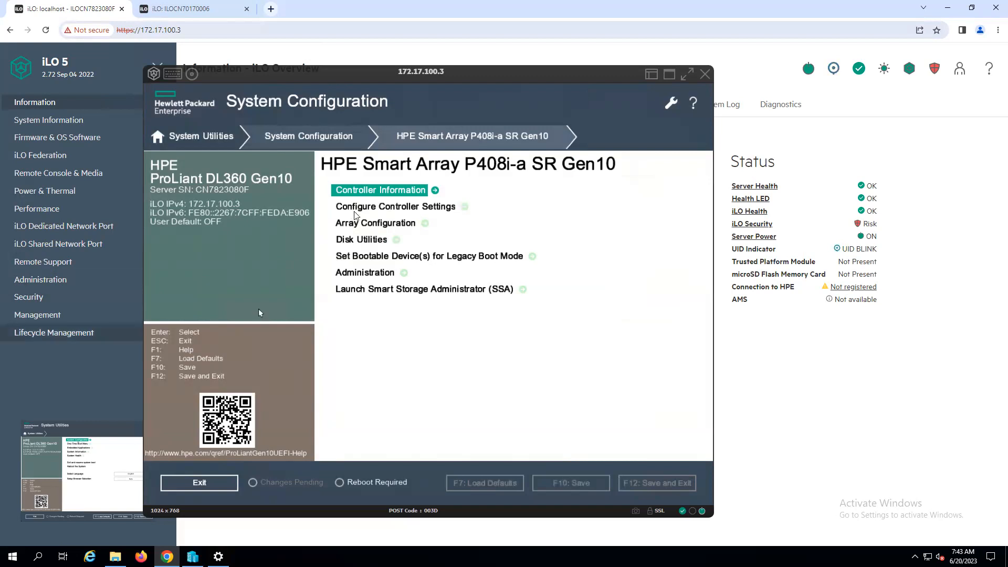
{"action": "left_click", "coordinate": [395, 223]}
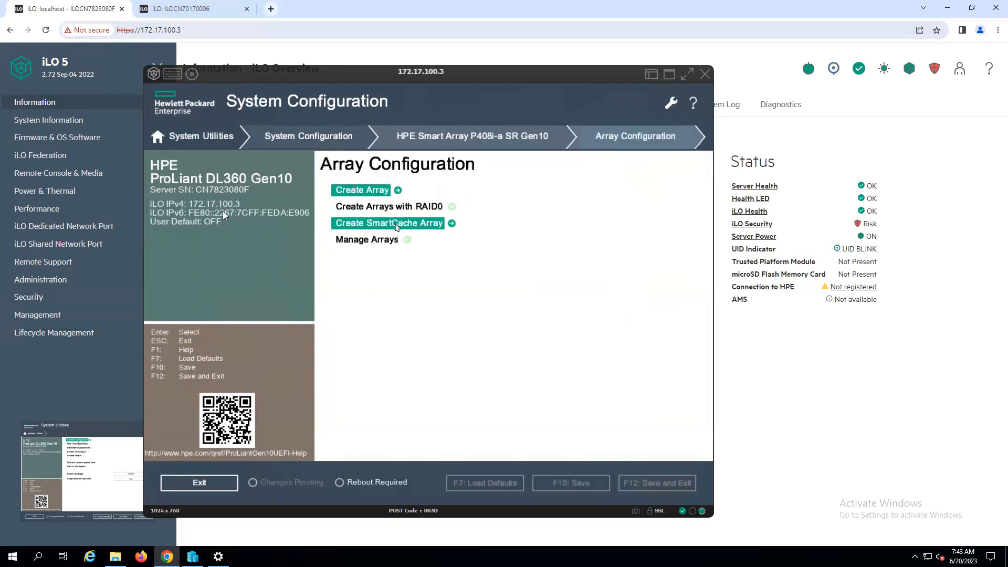
{"action": "left_click", "coordinate": [374, 240]}
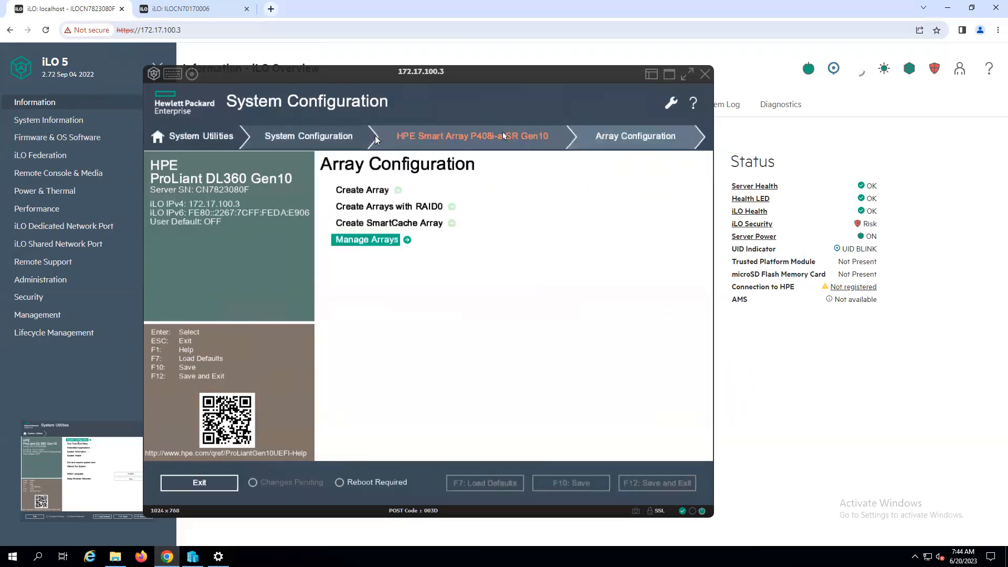
{"action": "left_click", "coordinate": [473, 137]}
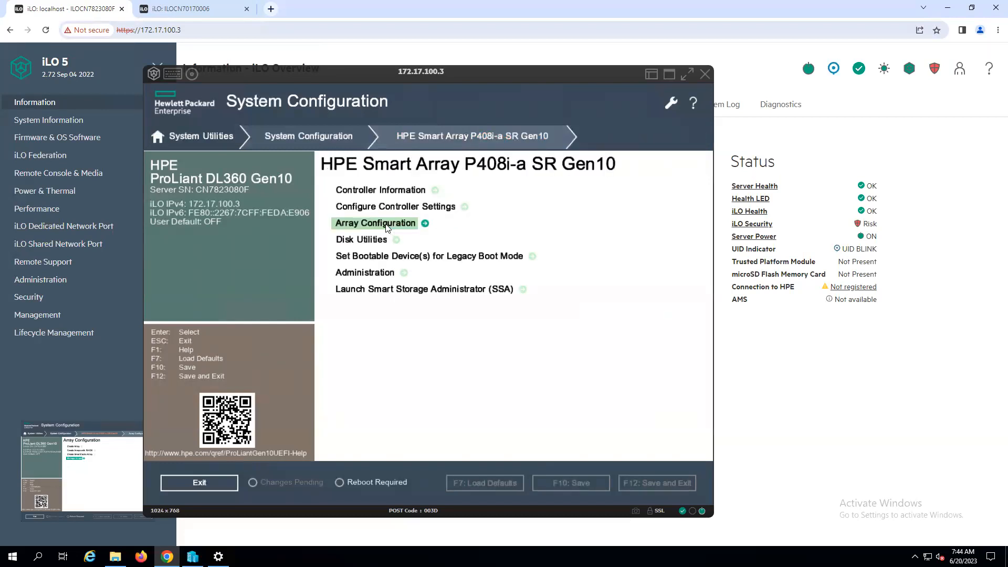
{"action": "left_click", "coordinate": [387, 226]}
{"action": "left_click", "coordinate": [380, 194]}
{"action": "left_click", "coordinate": [337, 190]}
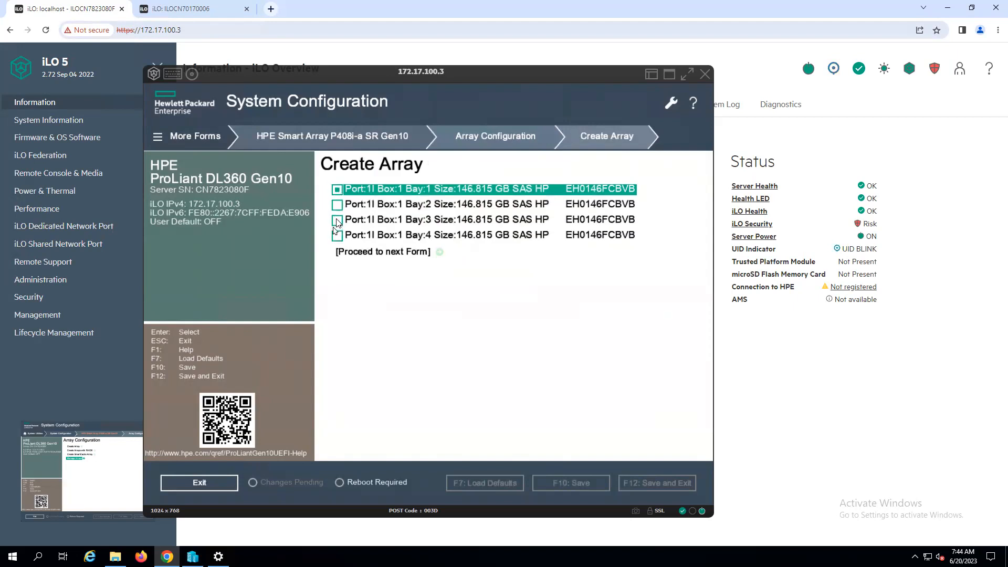
{"action": "left_click", "coordinate": [338, 206]}
{"action": "left_click", "coordinate": [337, 221]}
{"action": "left_click", "coordinate": [337, 235]}
{"action": "left_click", "coordinate": [393, 253]}
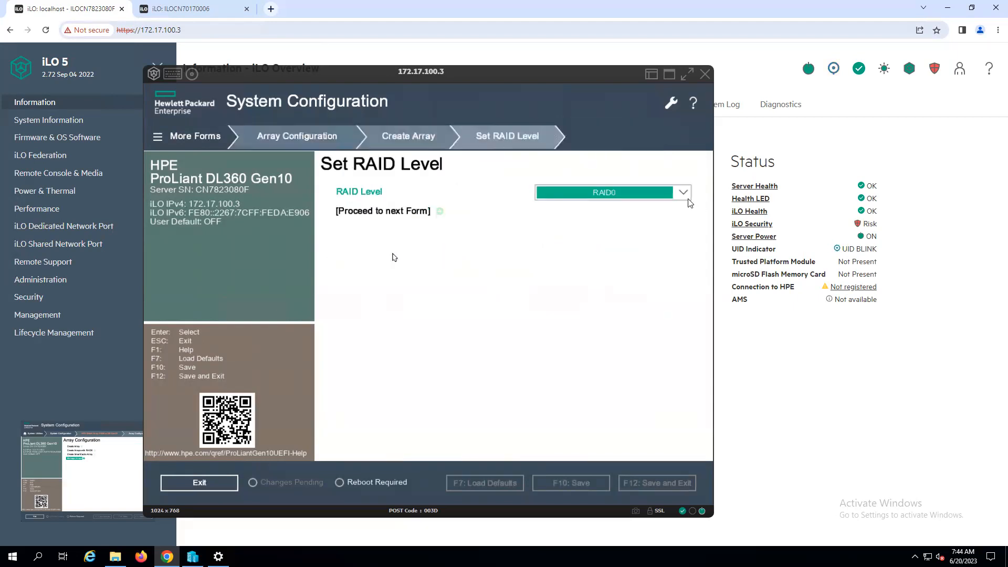
Step: Set the array's RAID level to RAID5 and submit the logical drive with its default settings
{"action": "left_click", "coordinate": [685, 195]}
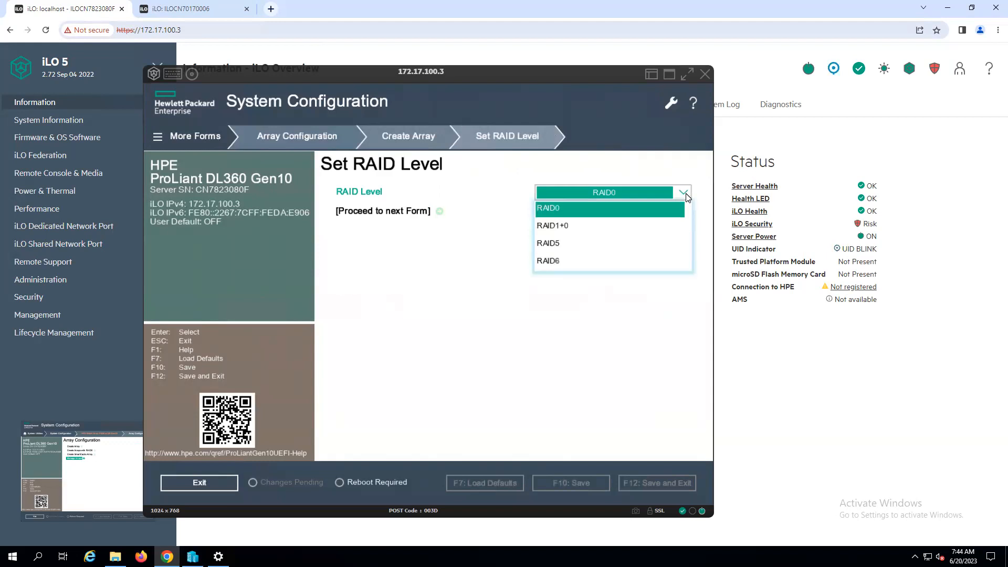
{"action": "left_click", "coordinate": [552, 245]}
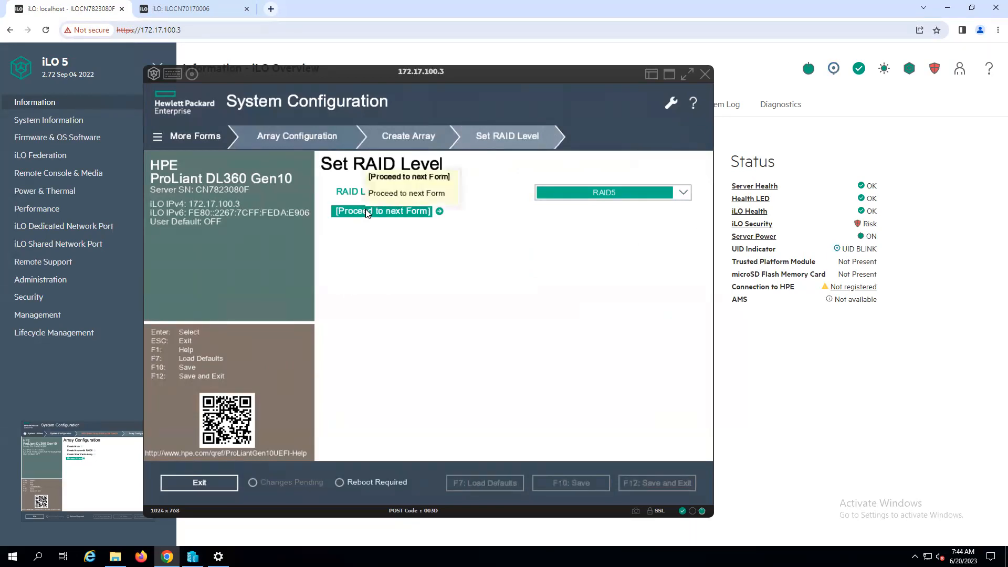
{"action": "left_click", "coordinate": [401, 212]}
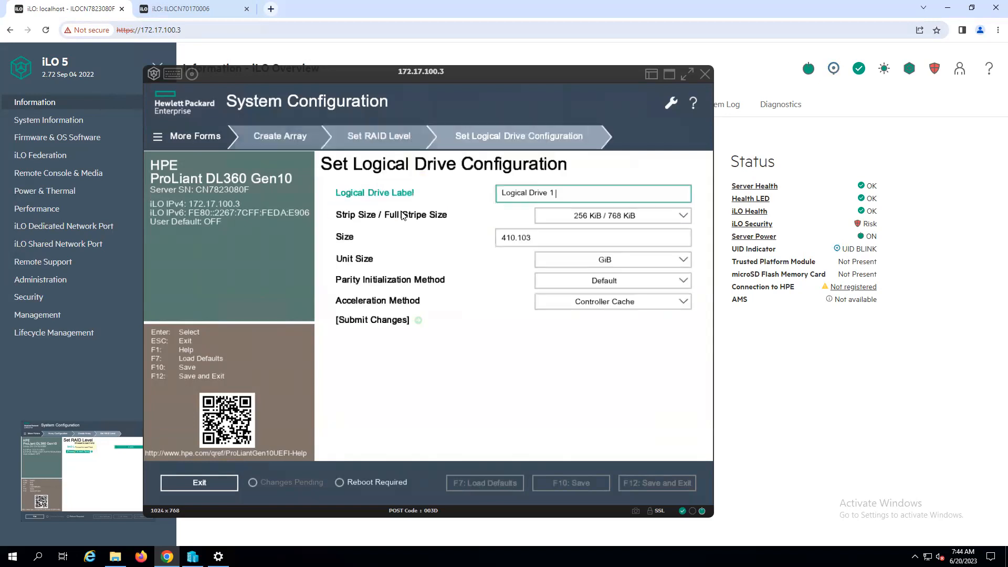
{"action": "left_click", "coordinate": [385, 324]}
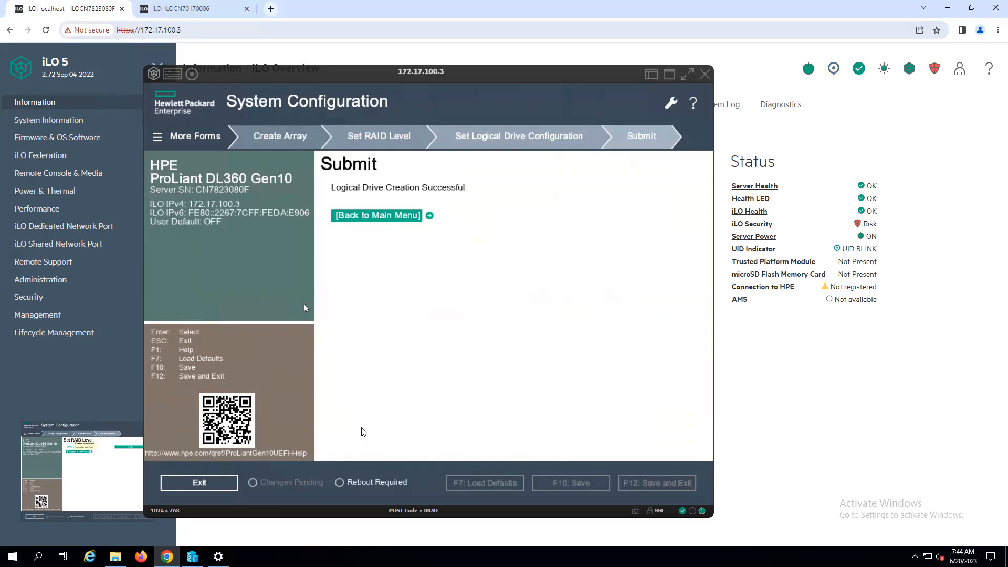
Step: Restore the default system settings in BIOS/Platform Configuration (RBSU) System Default Options and accept the system reboot
{"action": "left_click", "coordinate": [369, 215]}
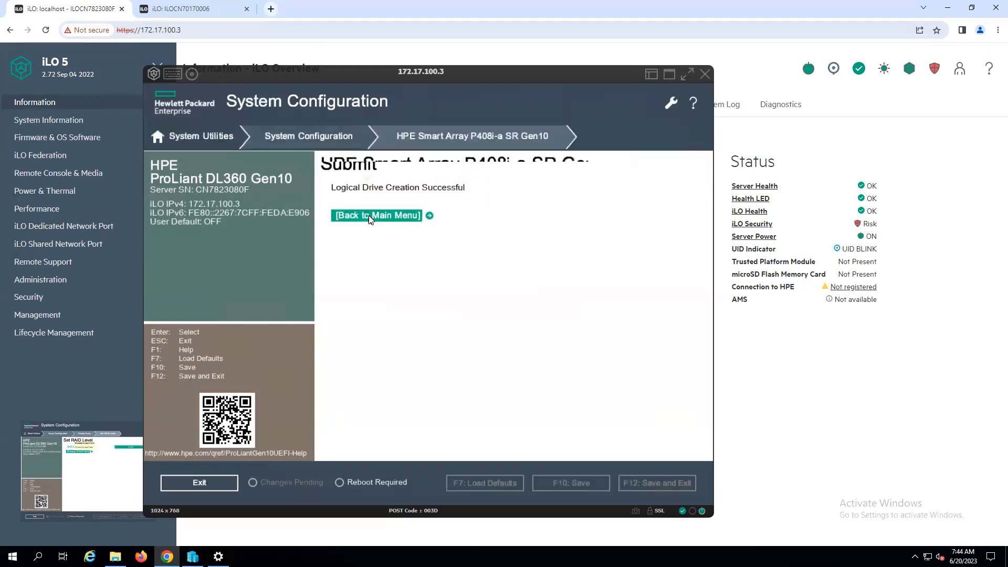
{"action": "key", "text": "Escape"}
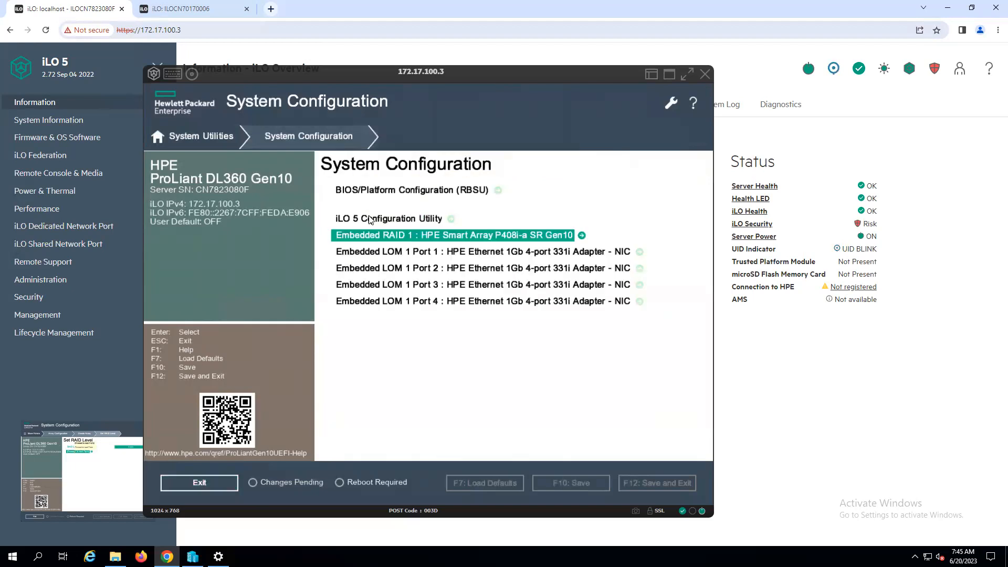
{"action": "key", "text": "Escape"}
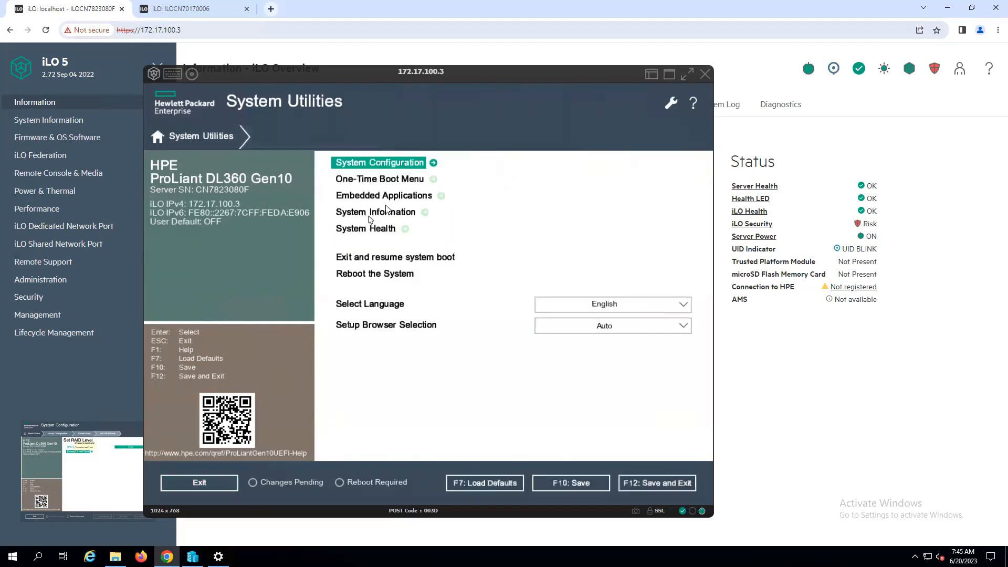
{"action": "left_click", "coordinate": [395, 162]}
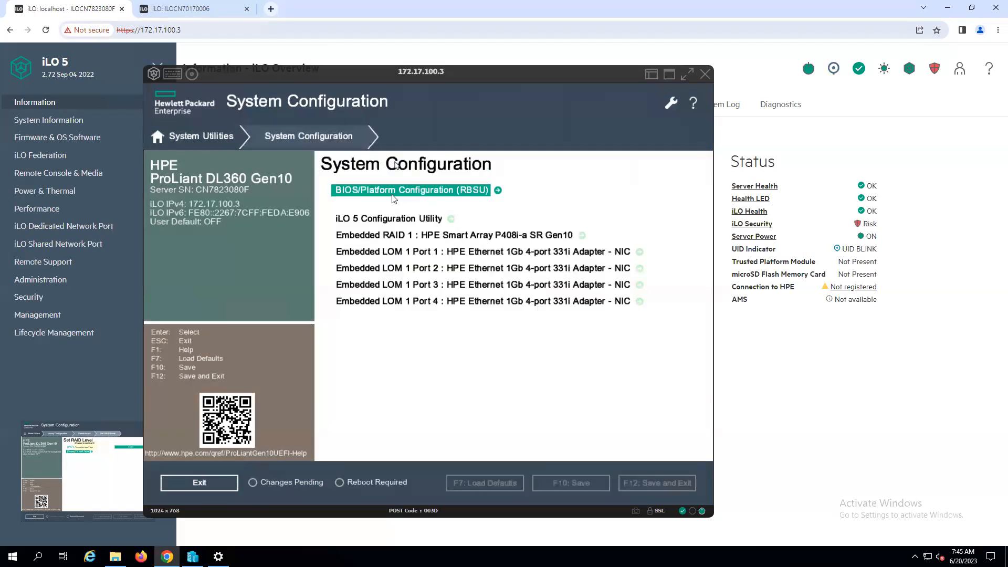
{"action": "left_click", "coordinate": [395, 188]}
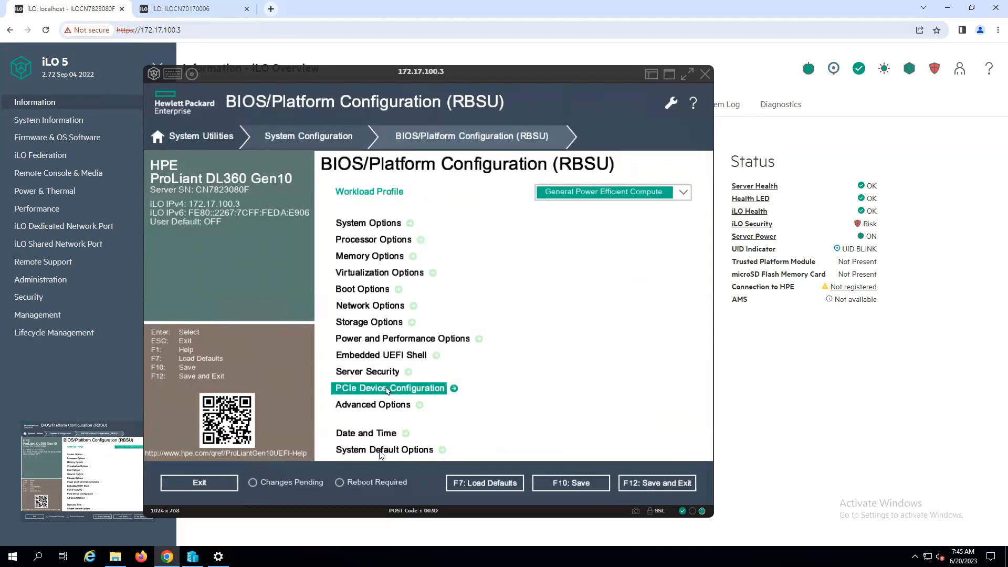
{"action": "left_click", "coordinate": [395, 451]}
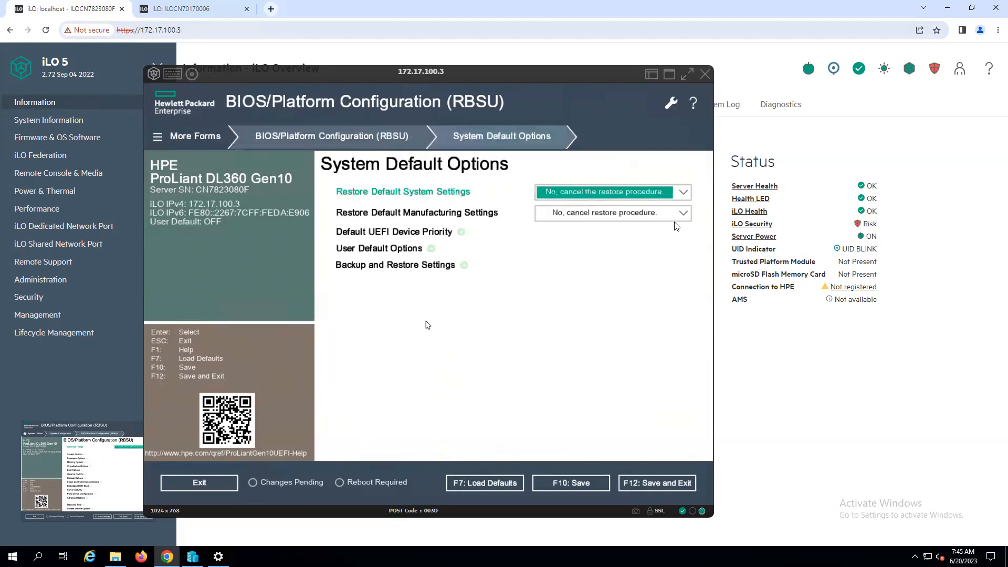
{"action": "left_click", "coordinate": [685, 193]}
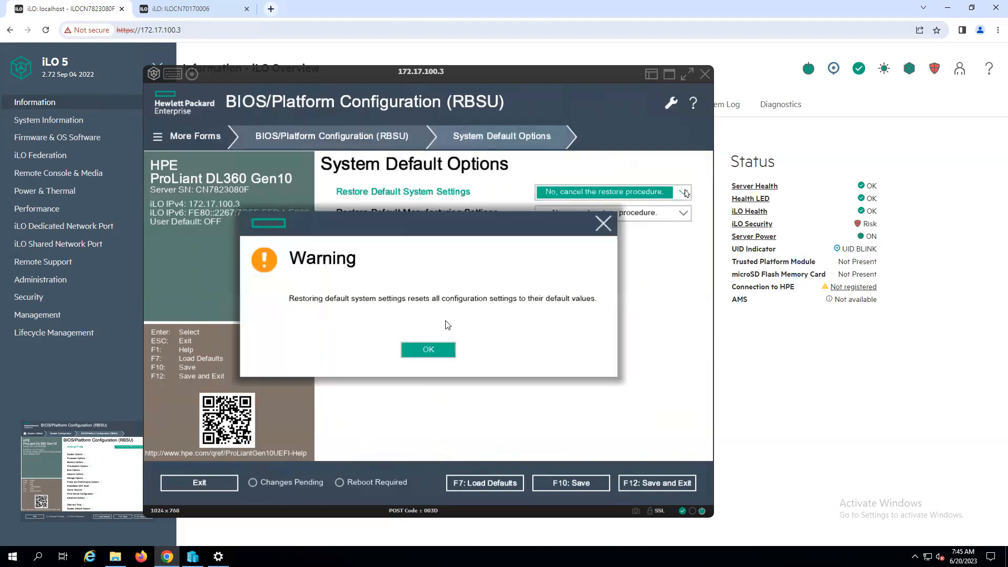
{"action": "left_click", "coordinate": [436, 350]}
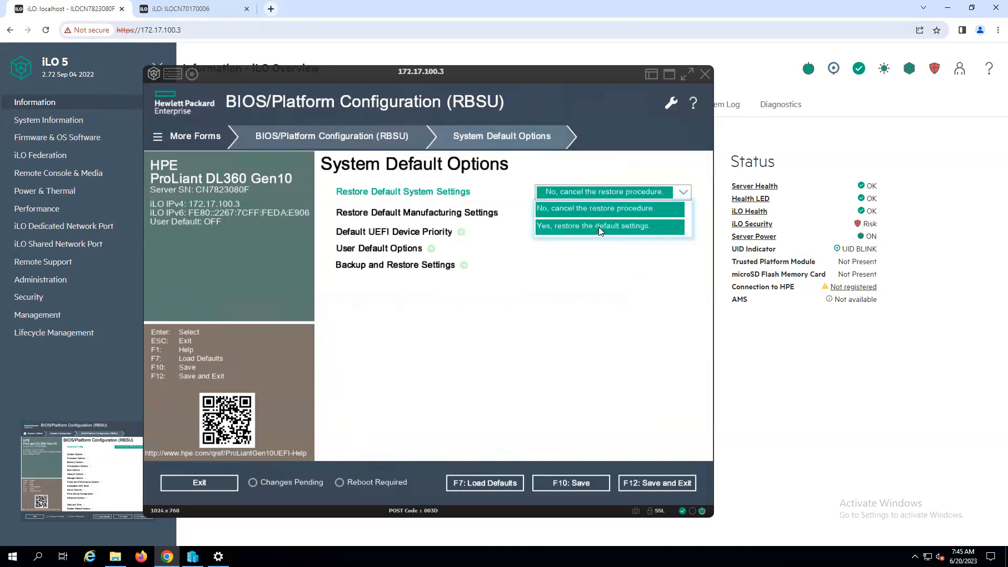
{"action": "left_click", "coordinate": [600, 227]}
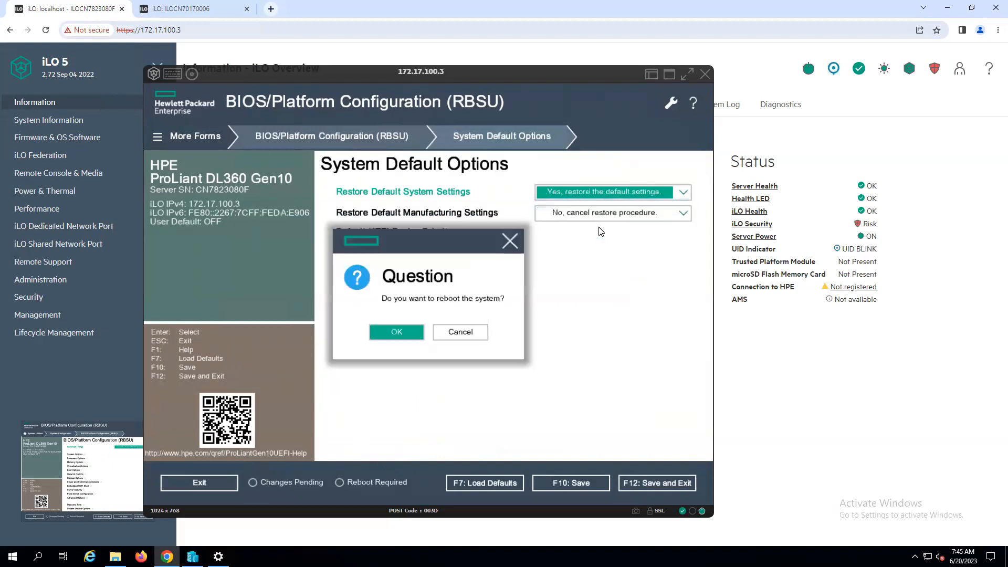
{"action": "left_click", "coordinate": [400, 331]}
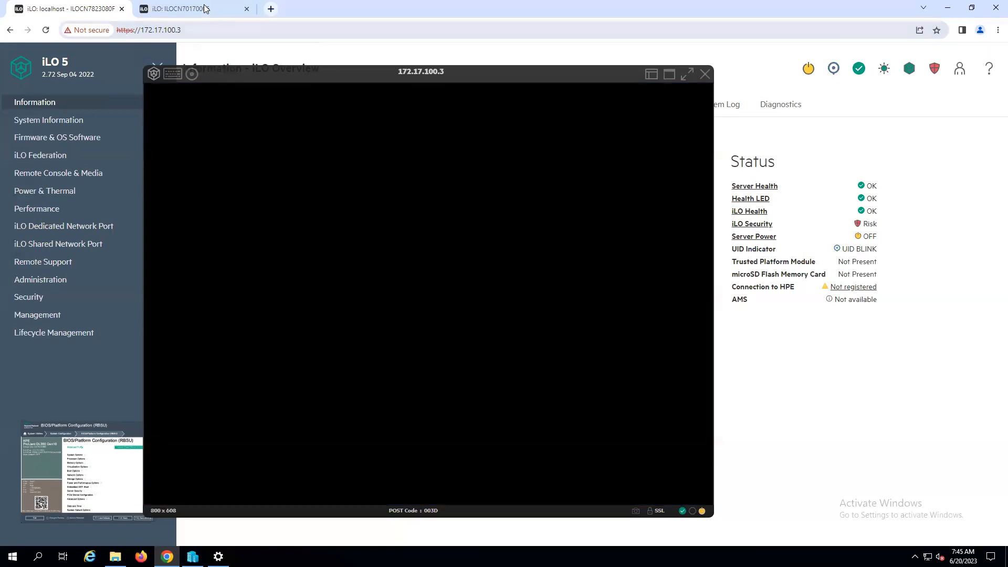
Step: Switch to the DL385 server's iLO tab and check its remote console
{"action": "left_click", "coordinate": [204, 8]}
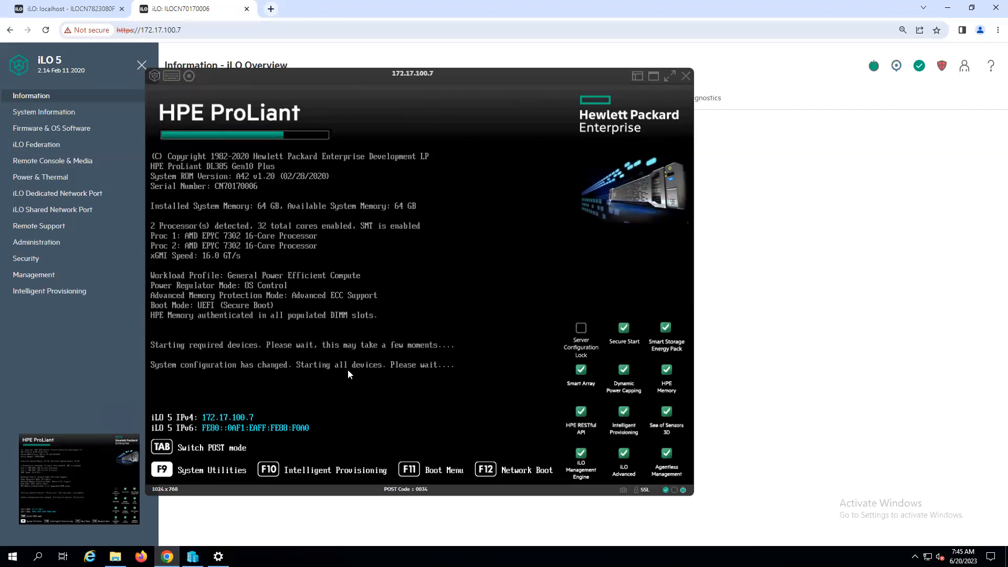
{"action": "left_click", "coordinate": [70, 6]}
{"action": "left_click", "coordinate": [195, 7]}
{"action": "left_click", "coordinate": [59, 9]}
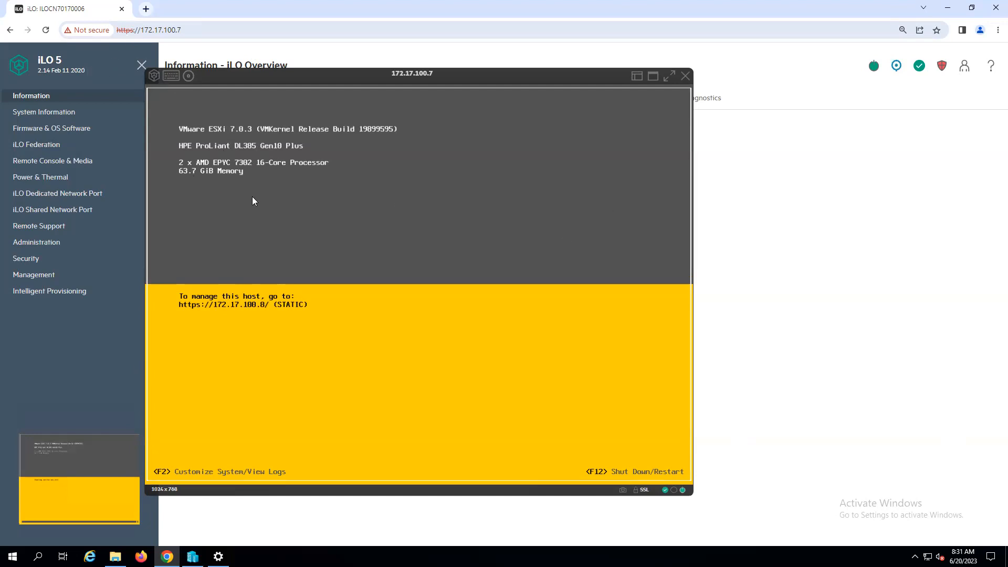
{"action": "left_click", "coordinate": [147, 9]}
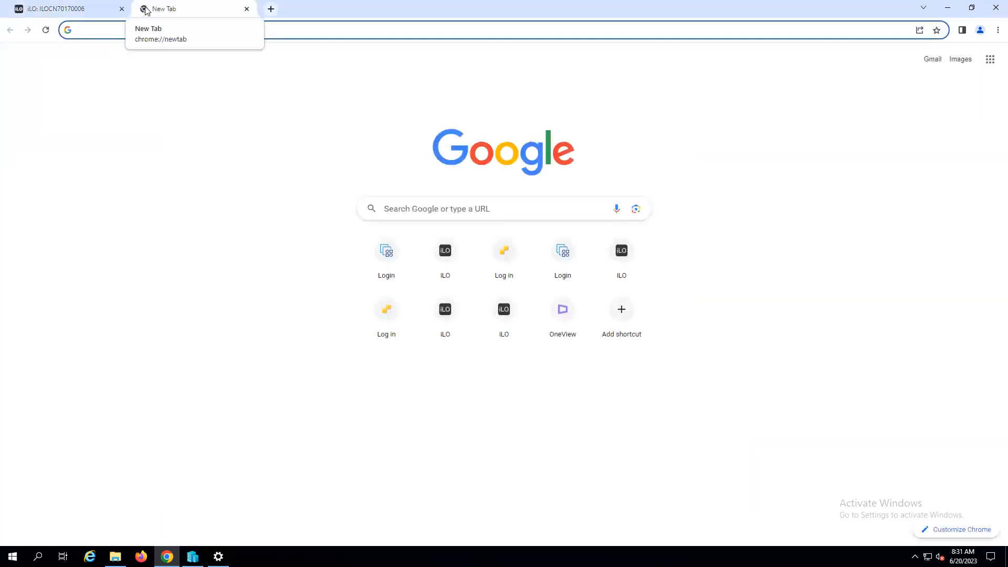
{"action": "type", "text": "https://172.17.100.8"}
{"action": "key", "text": "Return"}
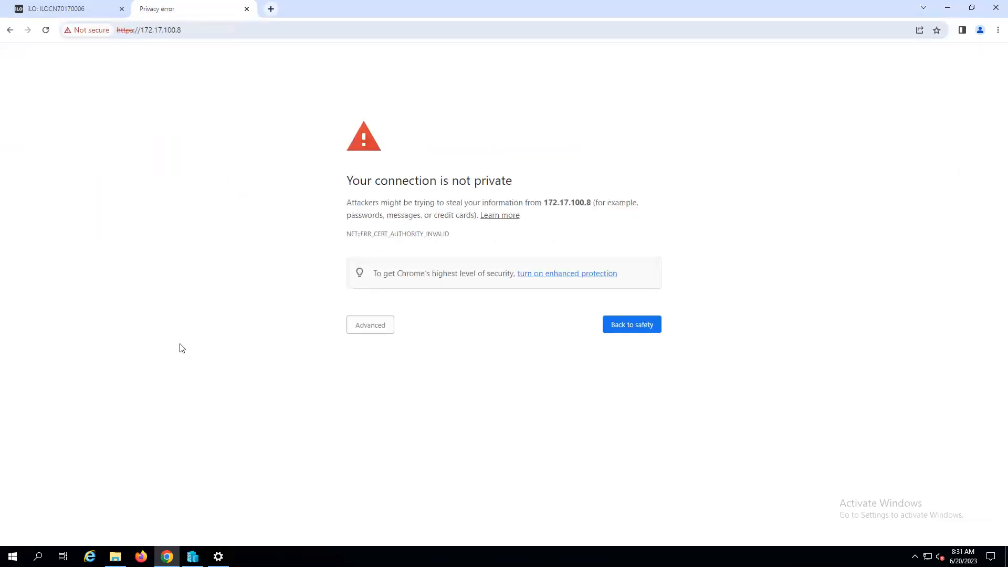
{"action": "left_click", "coordinate": [369, 327]}
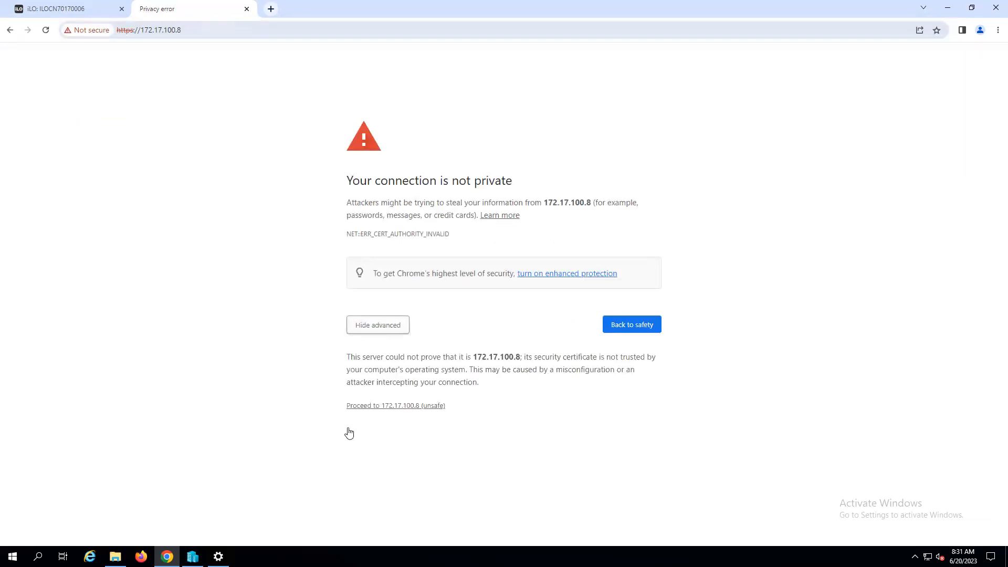
{"action": "left_click", "coordinate": [399, 406]}
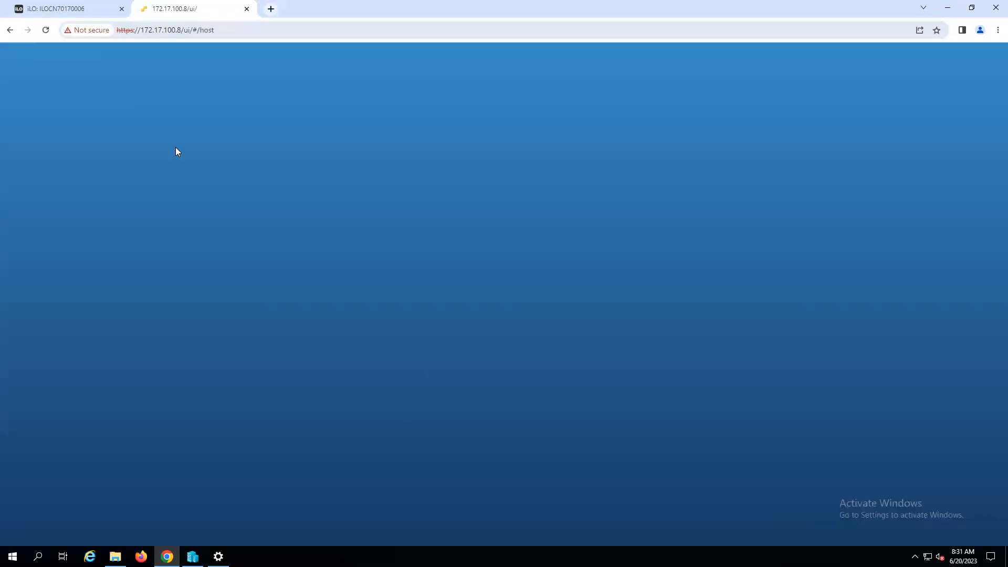
Step: Log in to the ESXi host client as root with the account password and open the Virtual Machines list
{"action": "left_click", "coordinate": [97, 223]}
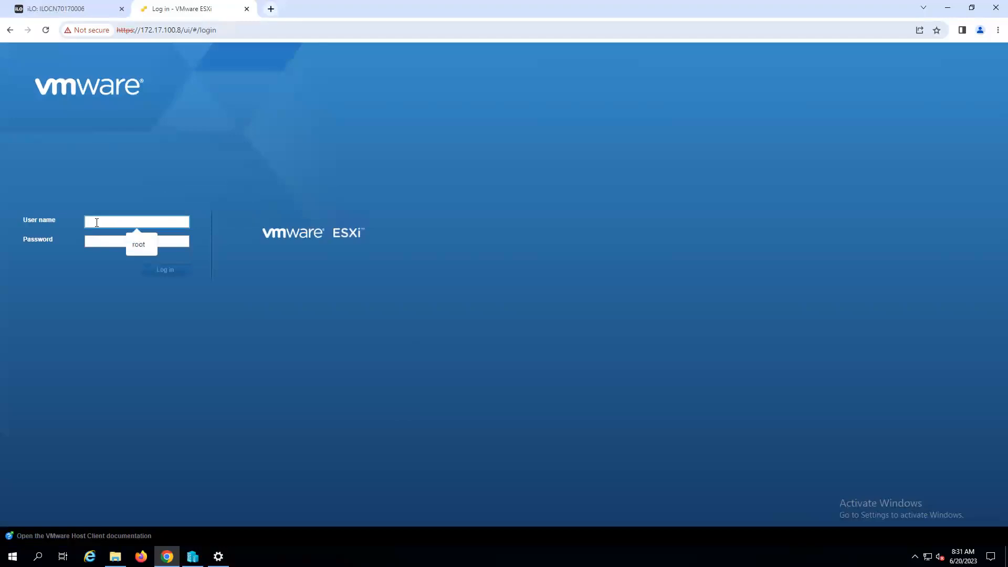
{"action": "type", "text": "root"}
{"action": "key", "text": "Tab"}
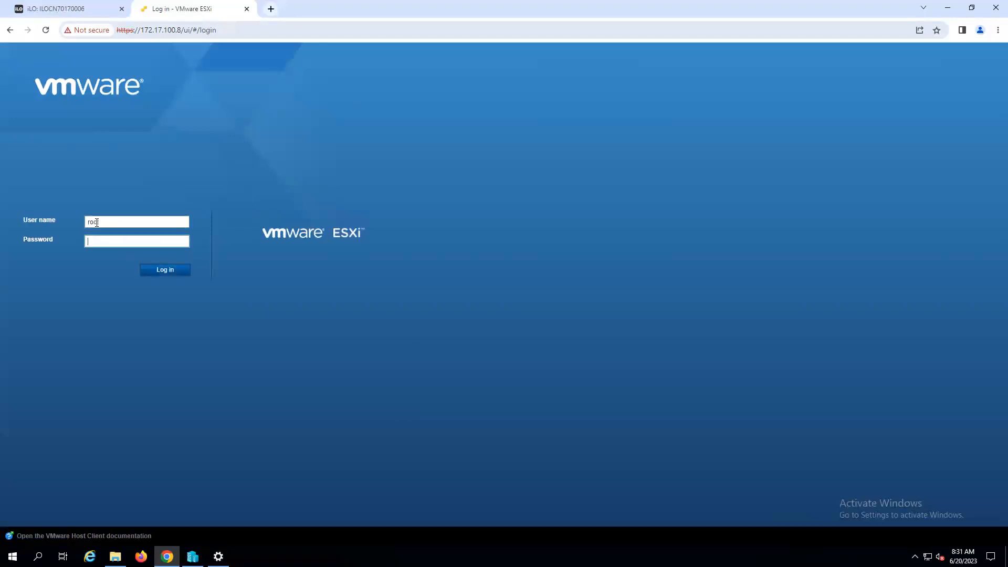
{"action": "type", "text": "*****"}
{"action": "key", "text": "Return"}
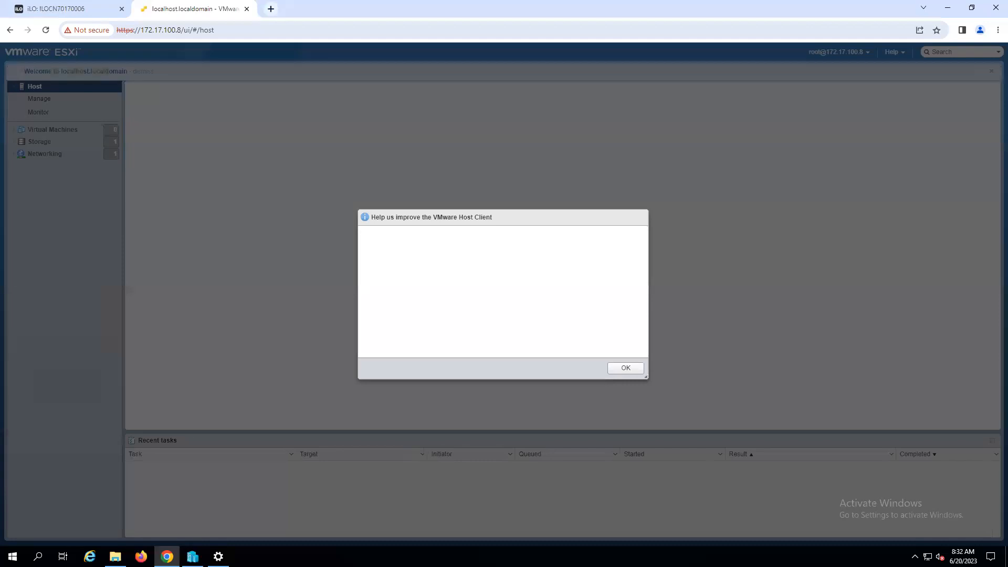
{"action": "left_click", "coordinate": [625, 374]}
{"action": "left_click", "coordinate": [51, 129]}
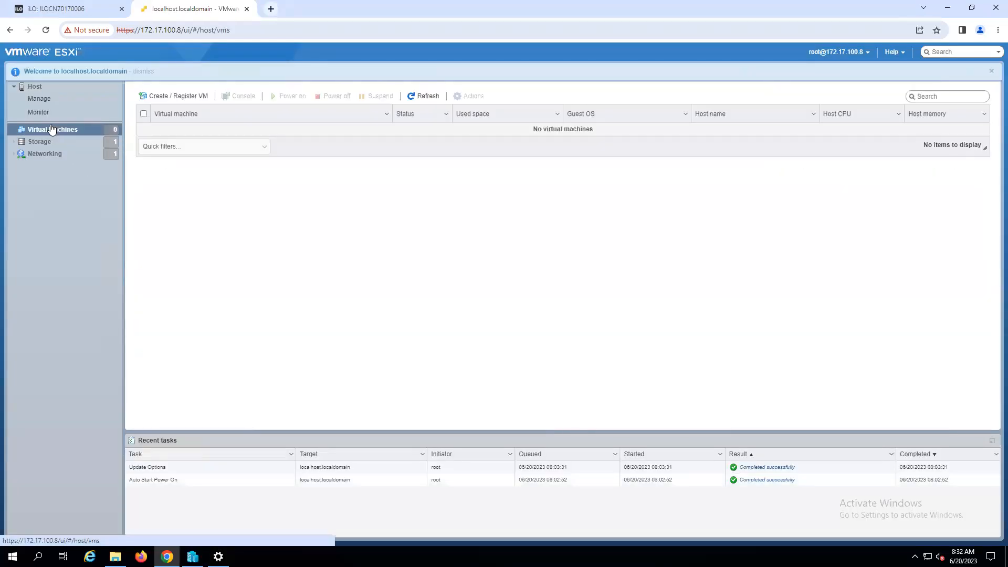
Step: Close the browser tabs and open a PuTTY SSH session to host 172.17.100.8
{"action": "left_click", "coordinate": [247, 10]}
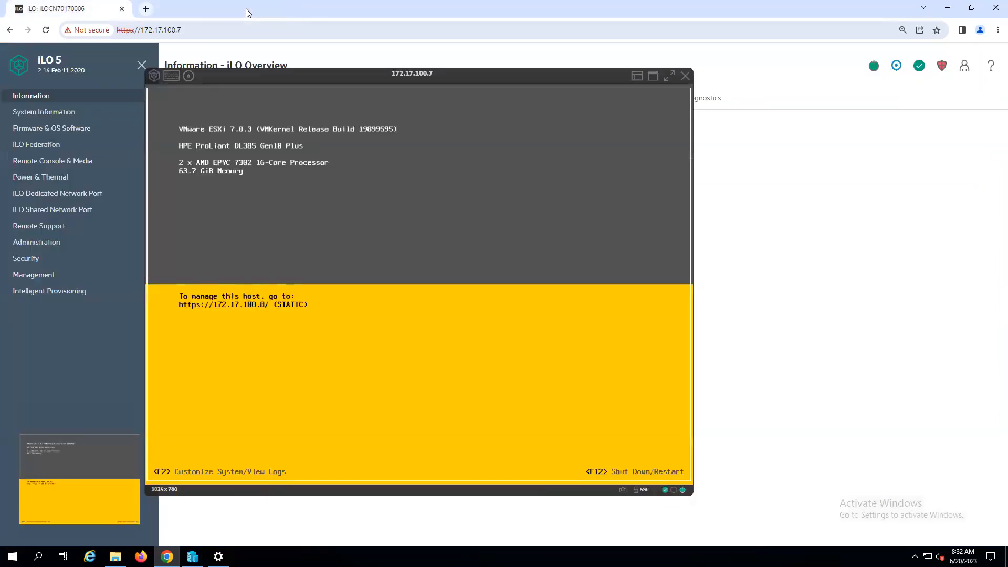
{"action": "left_click", "coordinate": [122, 9]}
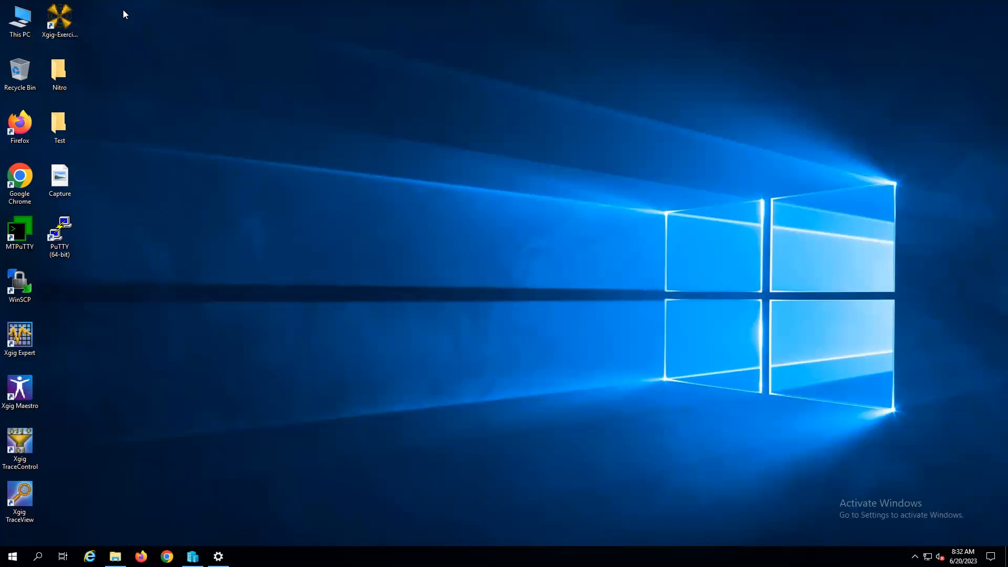
{"action": "double_click", "coordinate": [59, 232]}
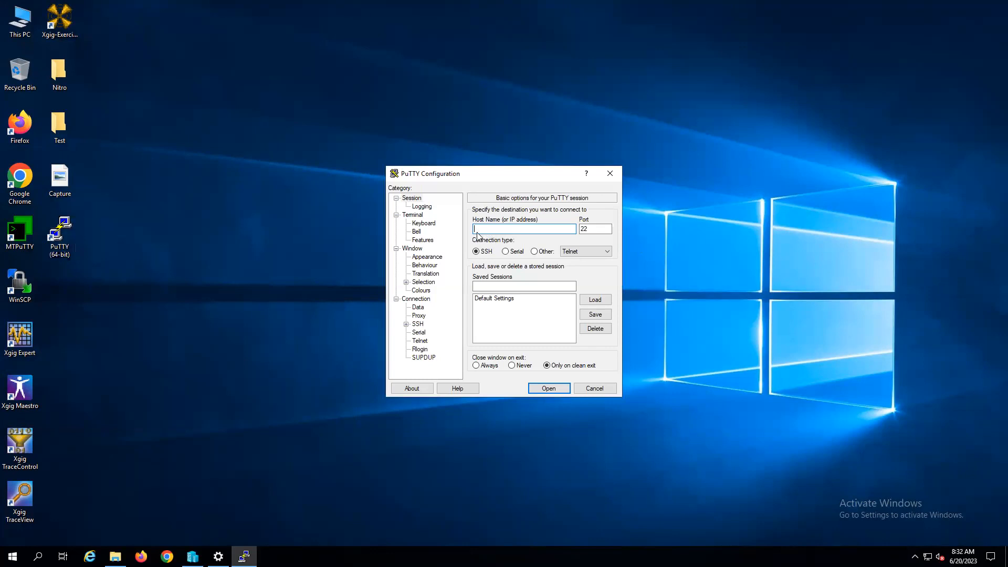
{"action": "type", "text": "172.17.100.8"}
{"action": "key", "text": "Return"}
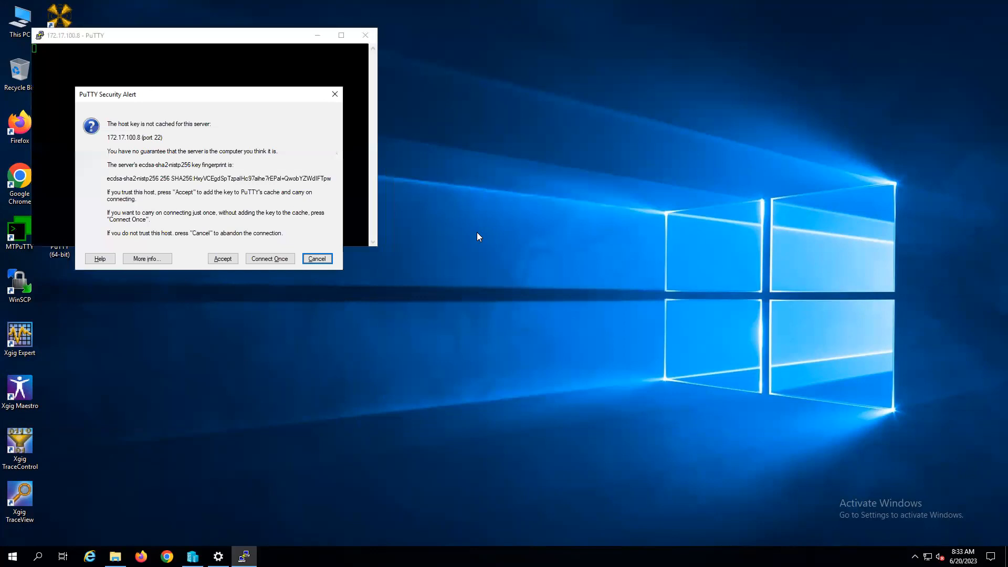
Step: Accept the host key and log in to the SSH session as root with the account password
{"action": "left_click", "coordinate": [230, 258]}
{"action": "type", "text": "root"}
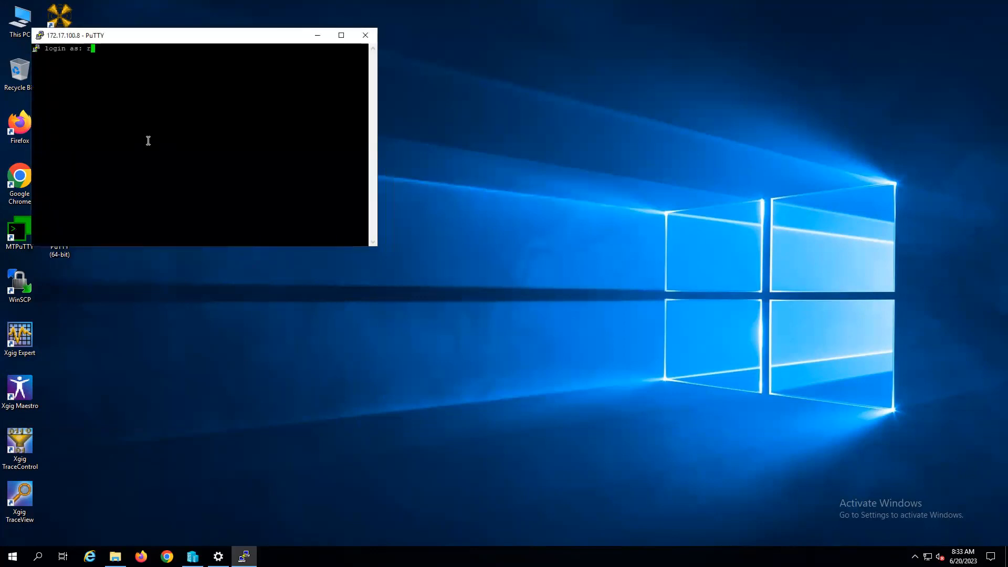
{"action": "key", "text": "Return"}
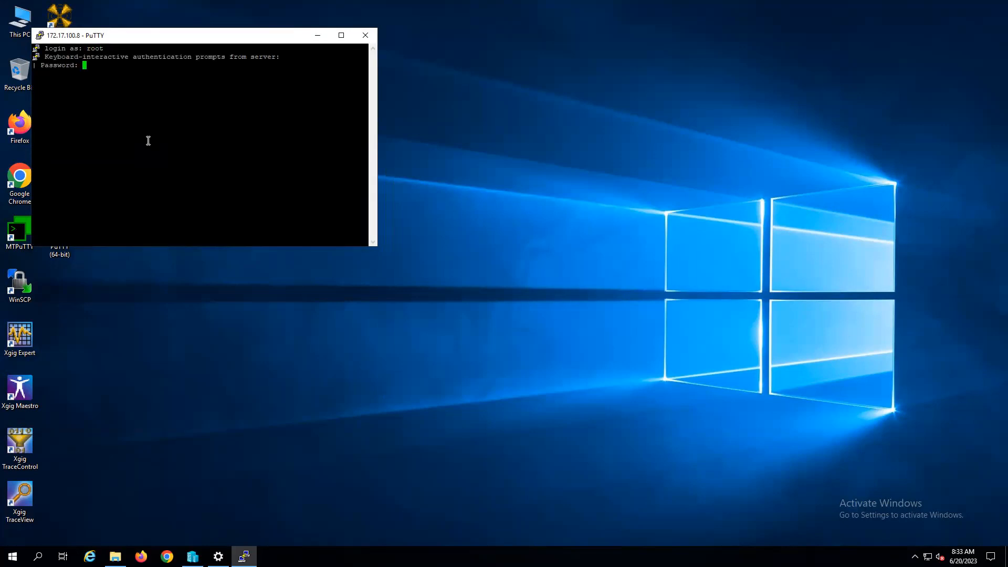
{"action": "key", "text": "Return"}
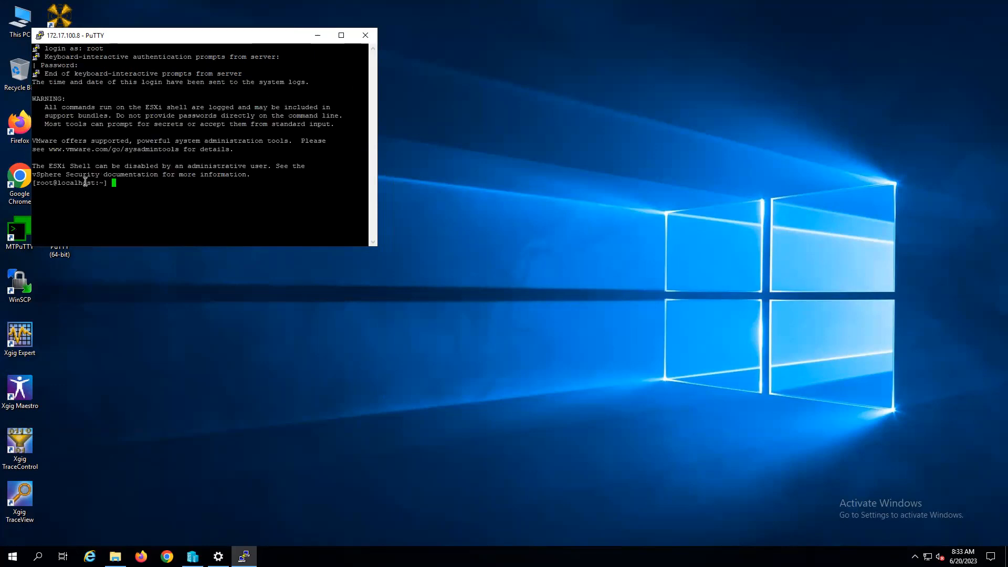
{"action": "left_click_drag", "start_coordinate": [50, 167], "coordinate": [93, 168]}
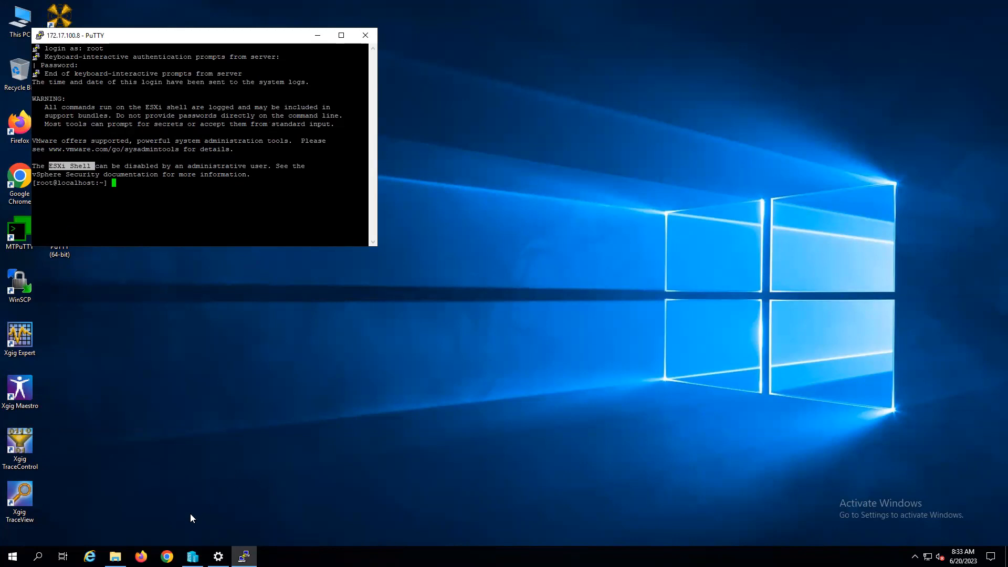
{"action": "left_click", "coordinate": [167, 556]}
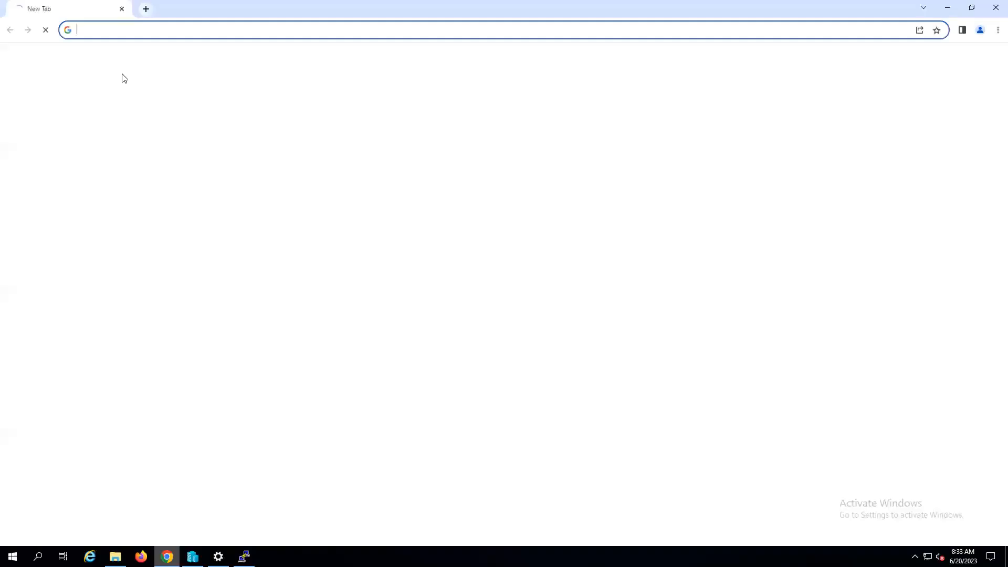
{"action": "left_click", "coordinate": [94, 34]}
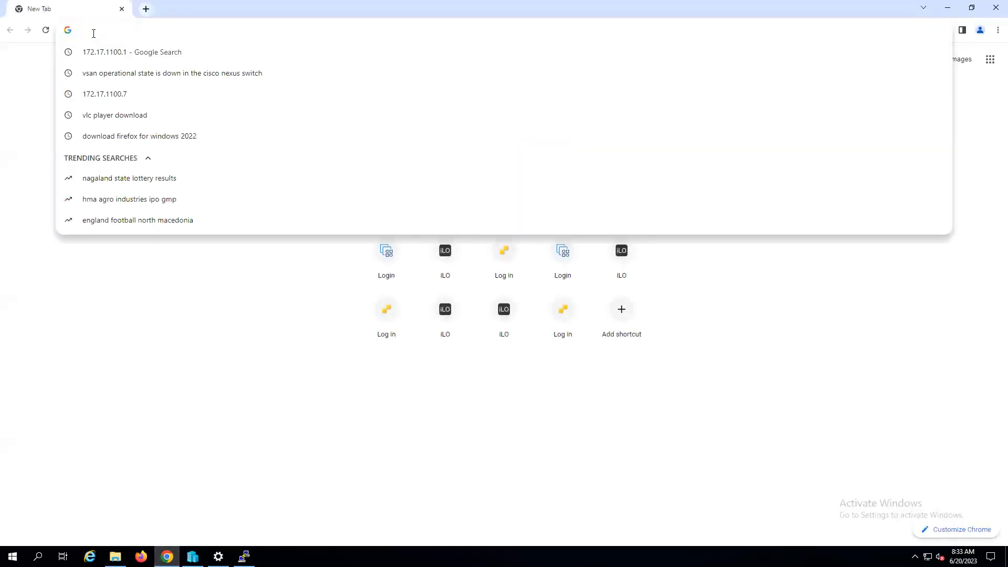
{"action": "type", "text": "https://"}
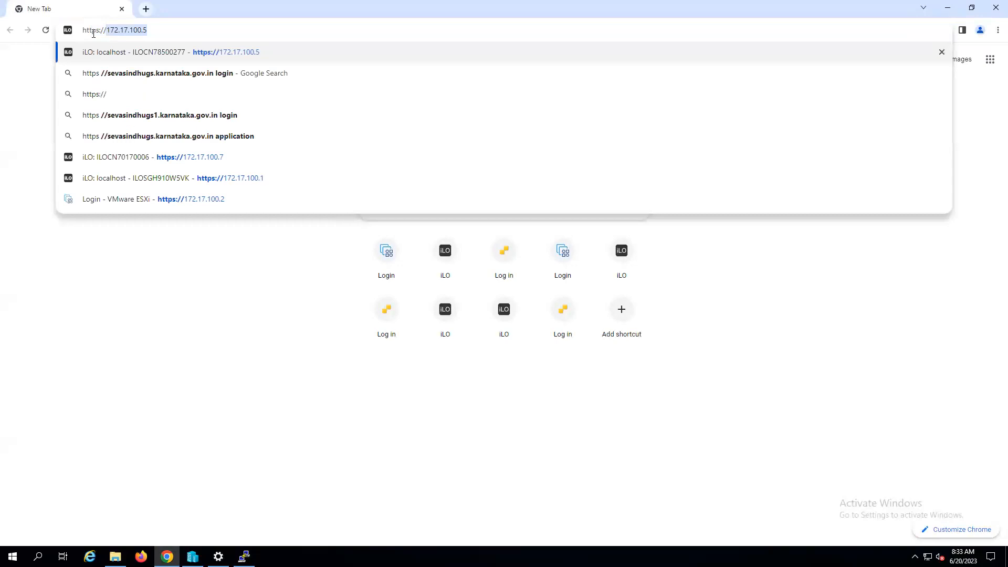
{"action": "key", "text": "Return"}
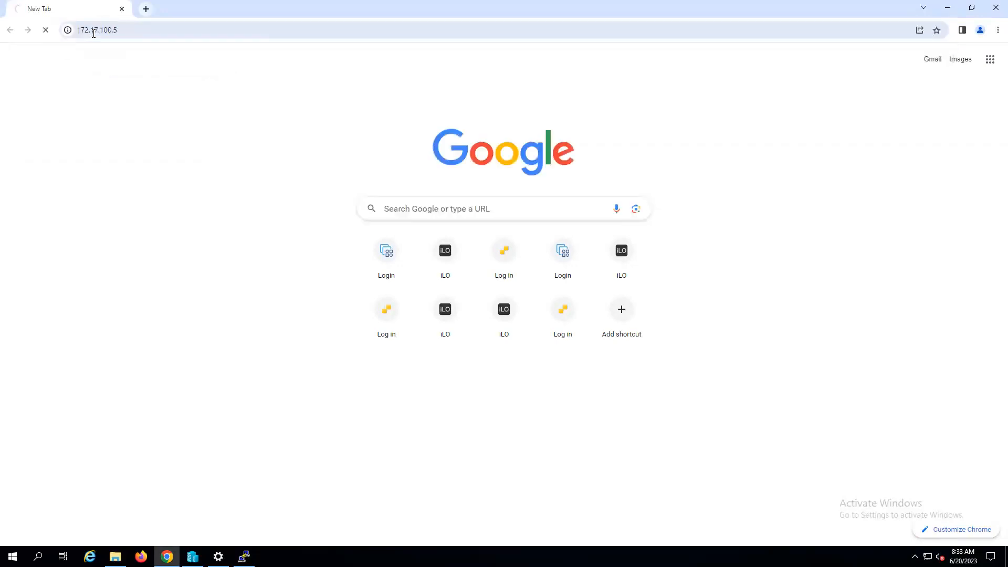